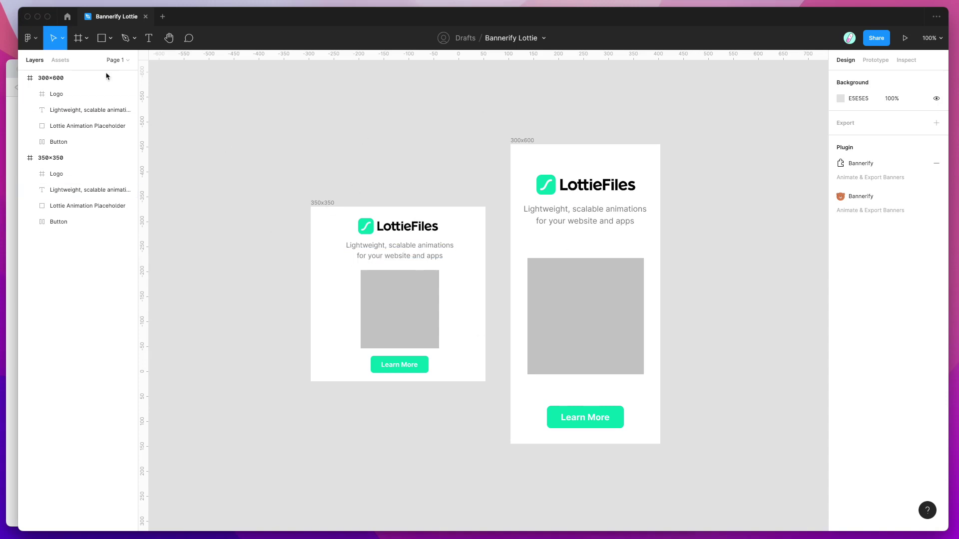
Step: Look up the Bannerify Banner Studio plugin in the Community, and return to the Bannerify Lottie file
click(67, 17)
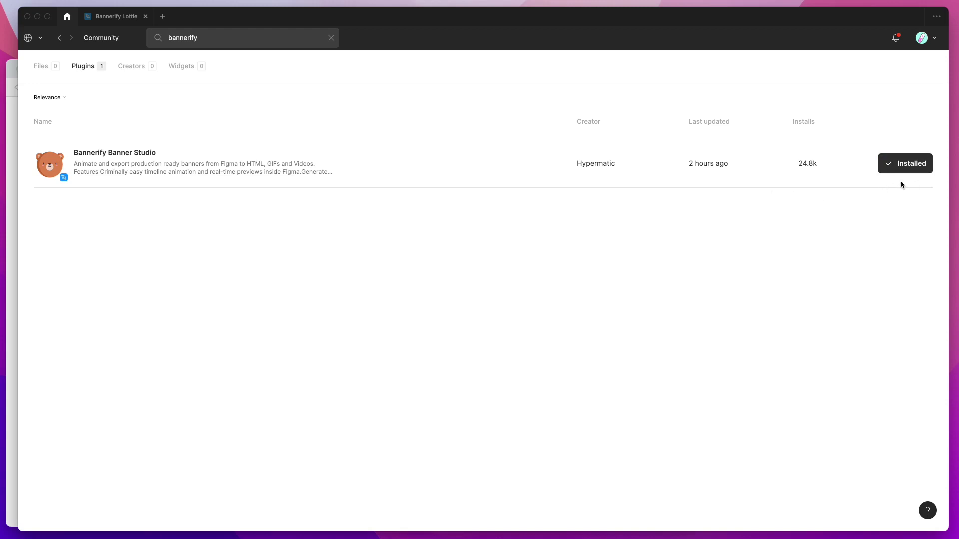
click(114, 18)
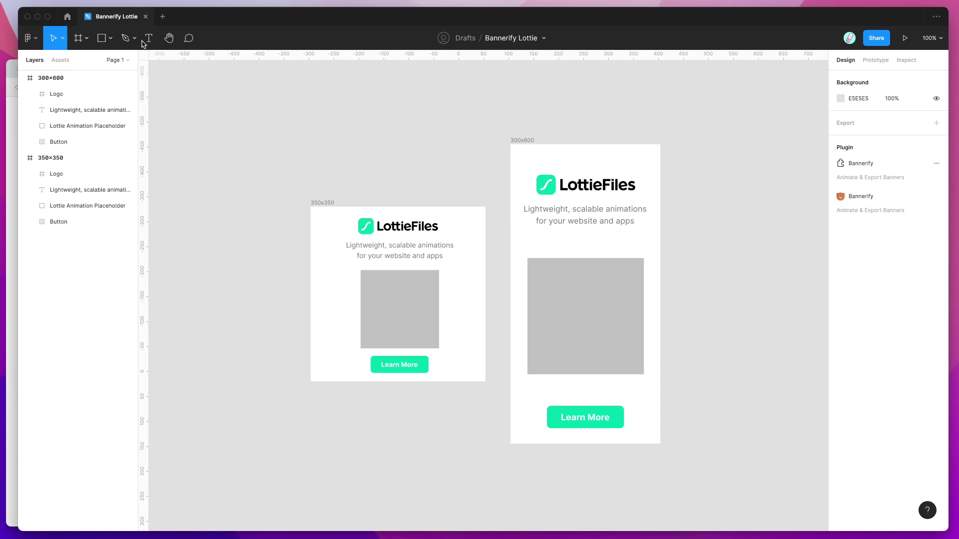
Step: Examine the 350x350 banner frame on the canvas beside the 300x600 one
scroll(360, 197, right, 2)
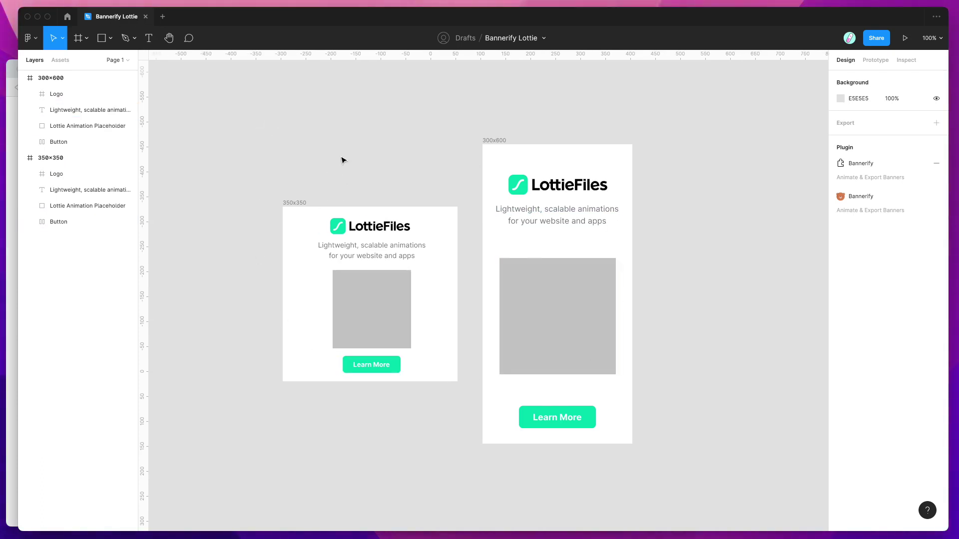
drag(268, 191, 472, 396)
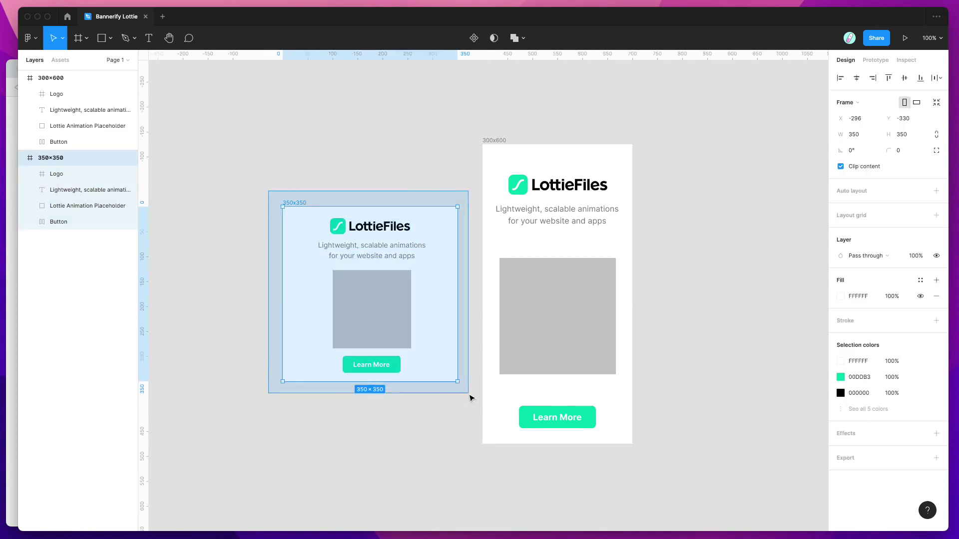
click(342, 185)
click(294, 202)
click(295, 184)
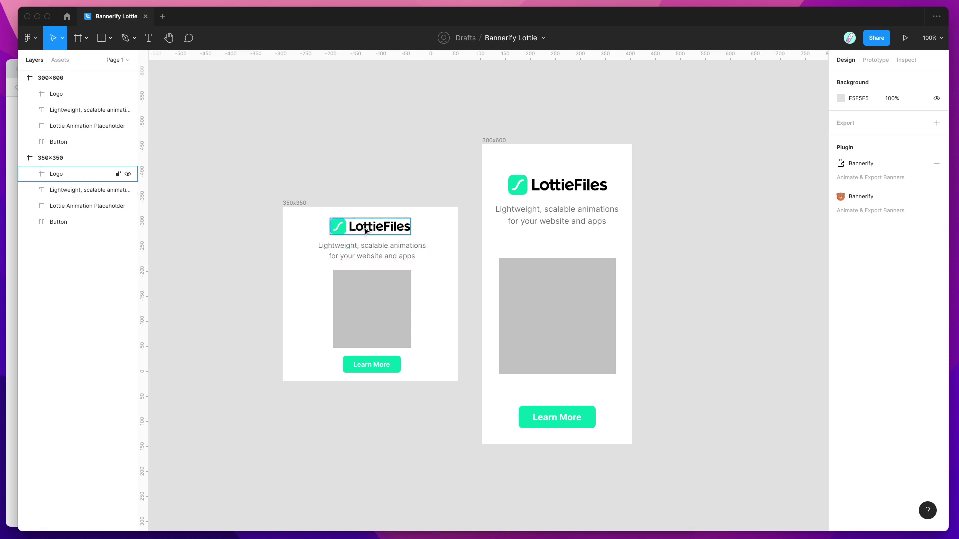
scroll(331, 185, right, 2)
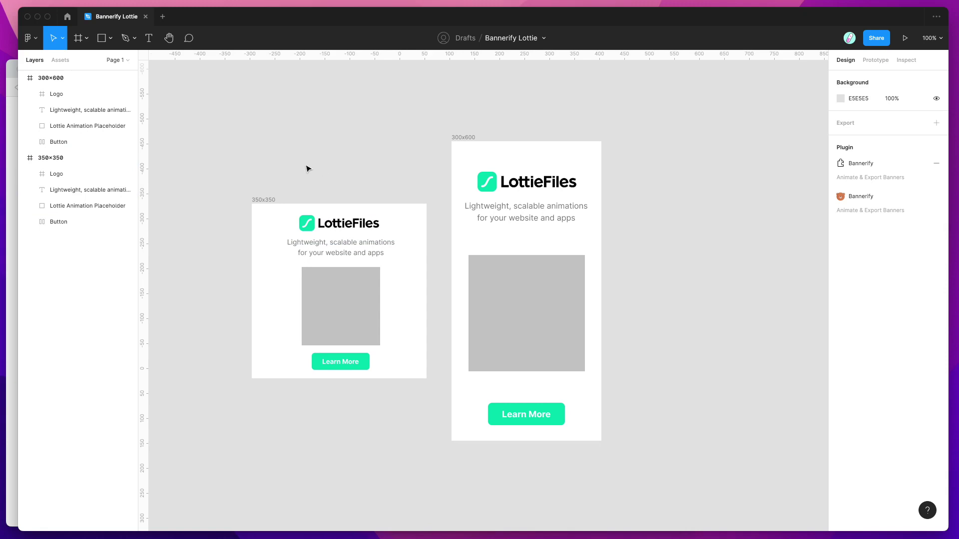
Step: Inspect both banner frames and the 350x350 frame's logo, text, Lottie Animation Placeholder and button layers
click(59, 78)
click(55, 163)
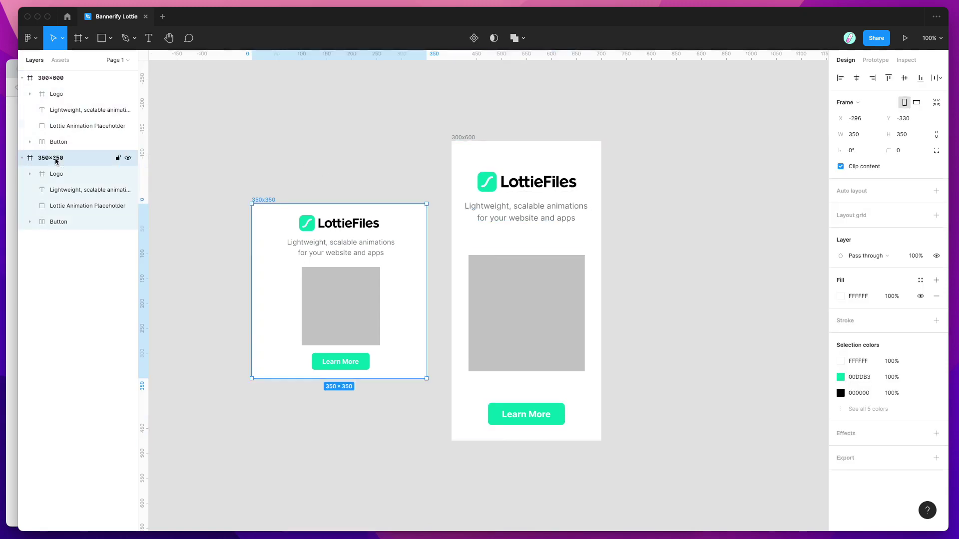
click(57, 95)
click(56, 174)
click(58, 174)
click(60, 190)
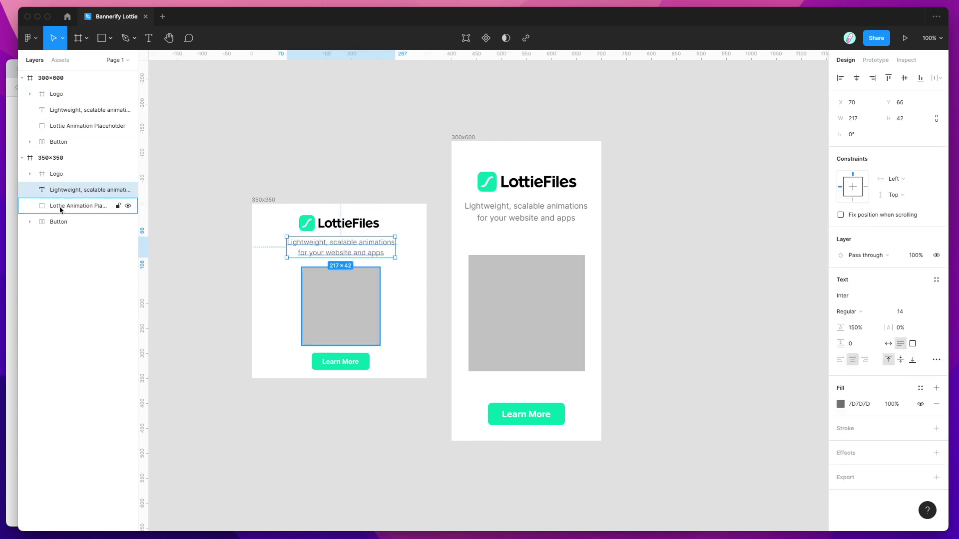
click(66, 209)
click(58, 222)
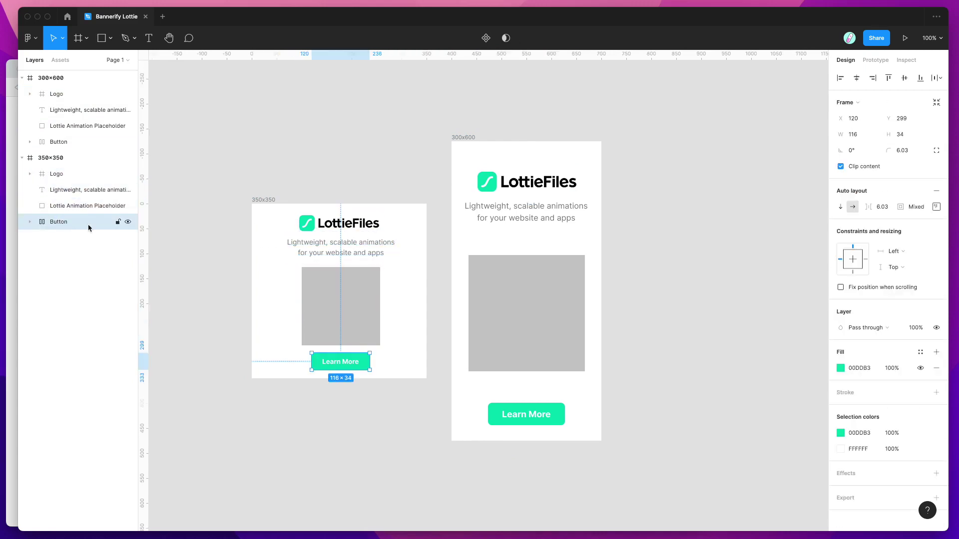
click(322, 166)
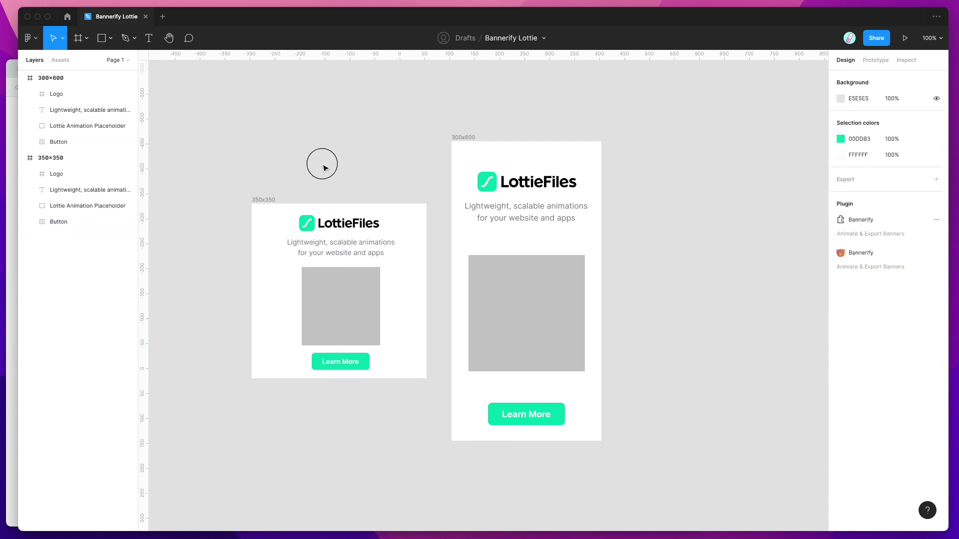
Step: Run the Bannerify Banner Studio plugin and load the selected 300x600 and 350x350 banners into it
right_click(250, 99)
mouse_move(279, 187)
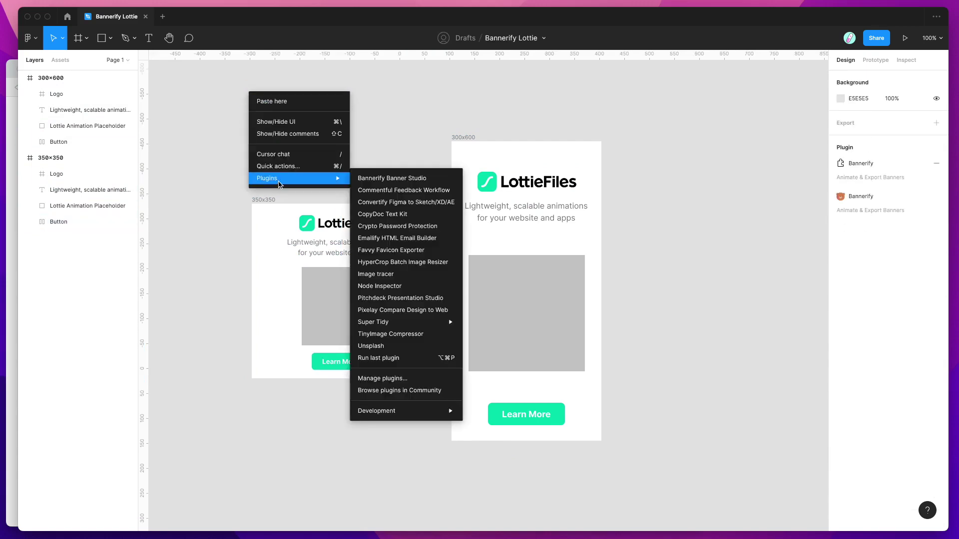
click(381, 179)
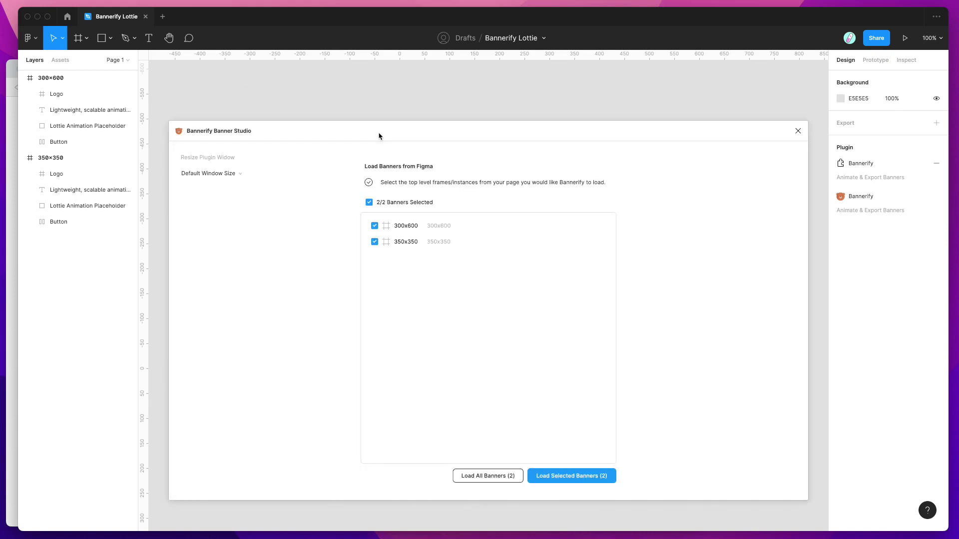
drag(378, 122, 376, 99)
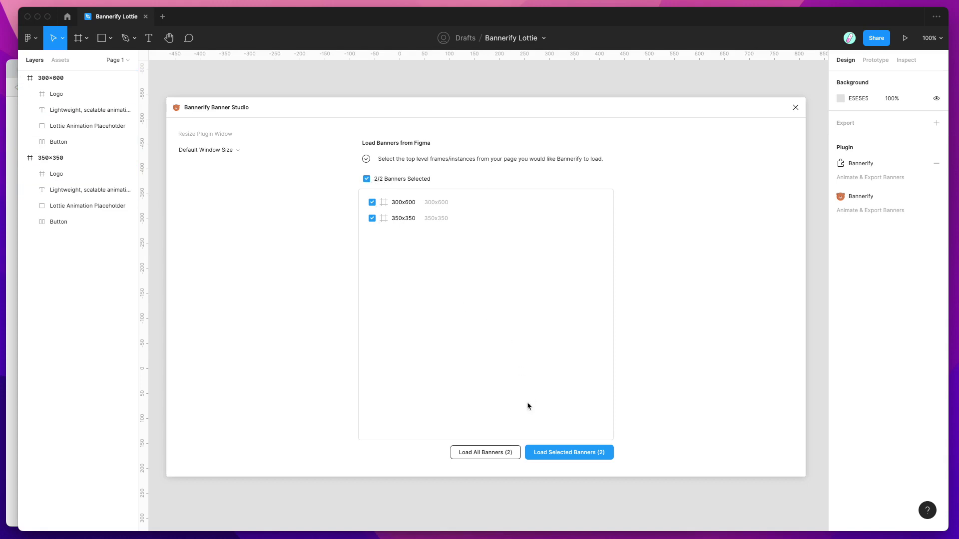
click(549, 455)
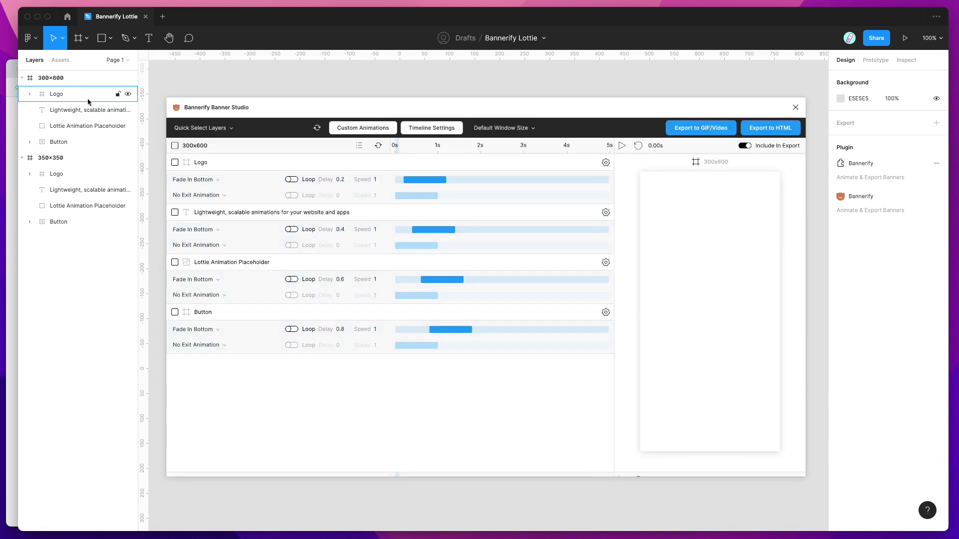
Step: Preview the 300x600 banner's animation by scrubbing its timeline and playing it from the start
scroll(294, 202, down, 3)
scroll(368, 158, up, 3)
drag(397, 145, 456, 148)
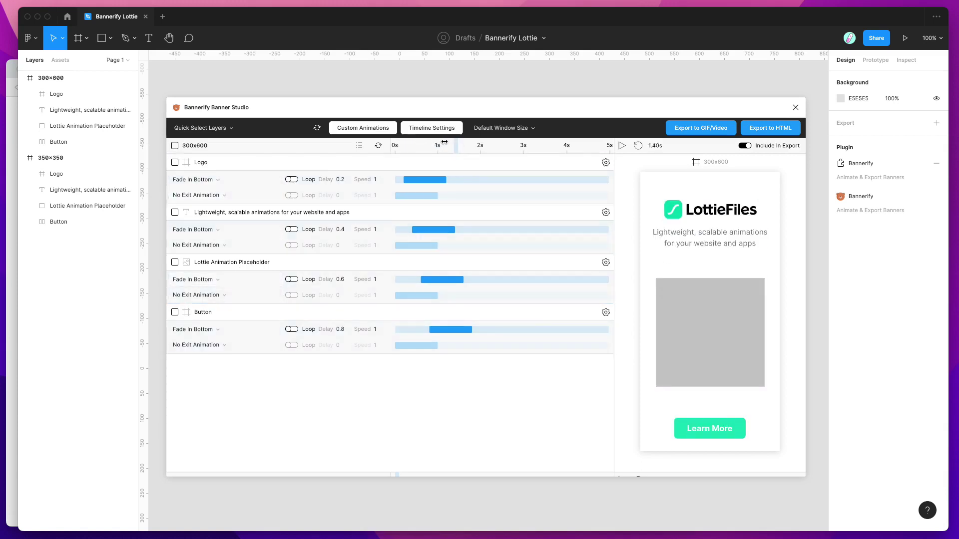
drag(434, 148, 456, 148)
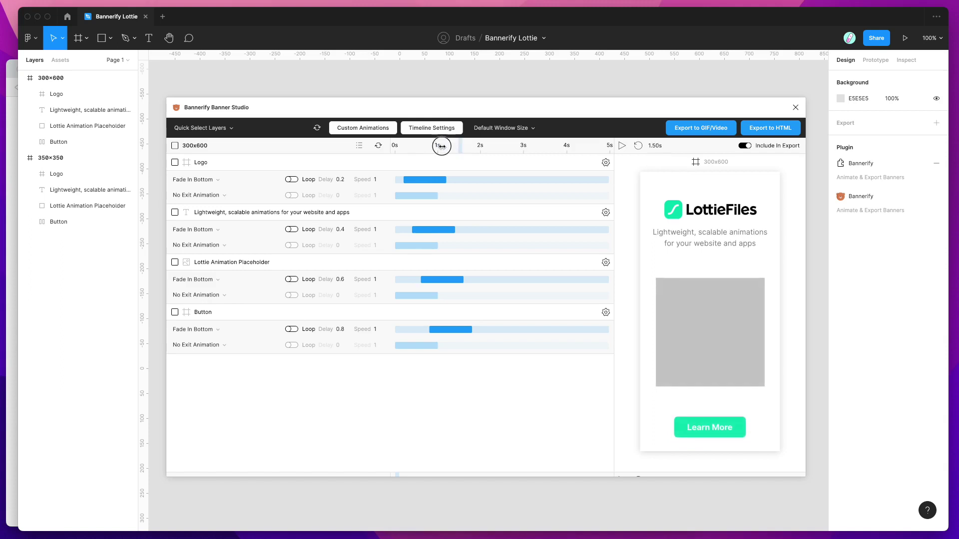
click(638, 146)
click(622, 145)
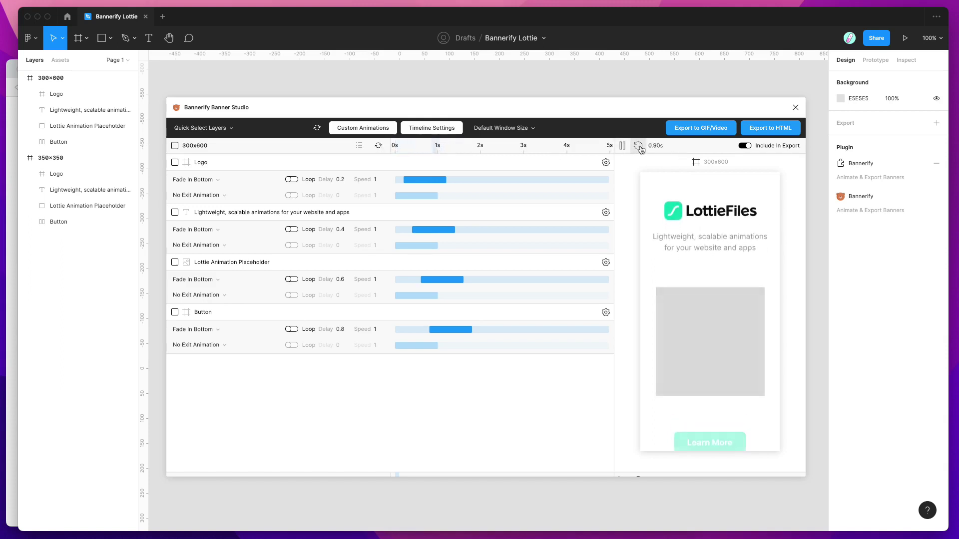
click(622, 145)
Step: Review the layer animations and timeline of the 350x350 banner, and return to the 300x600 banner
scroll(428, 208, down, 10)
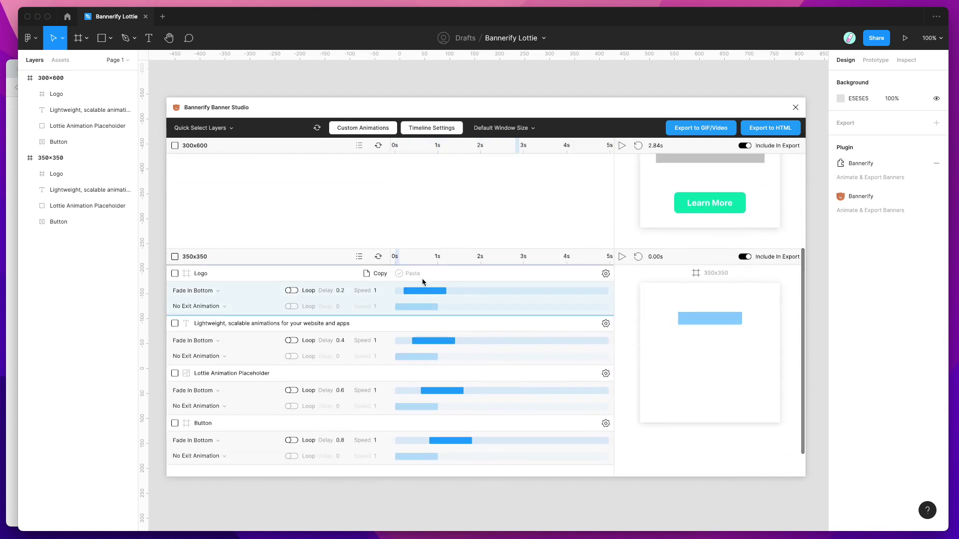
scroll(430, 269, down, 3)
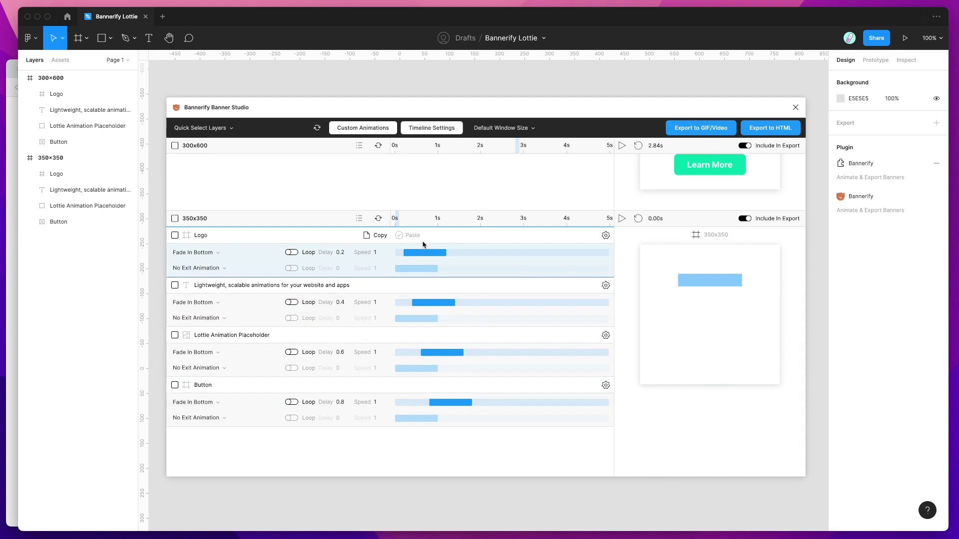
scroll(423, 243, up, 15)
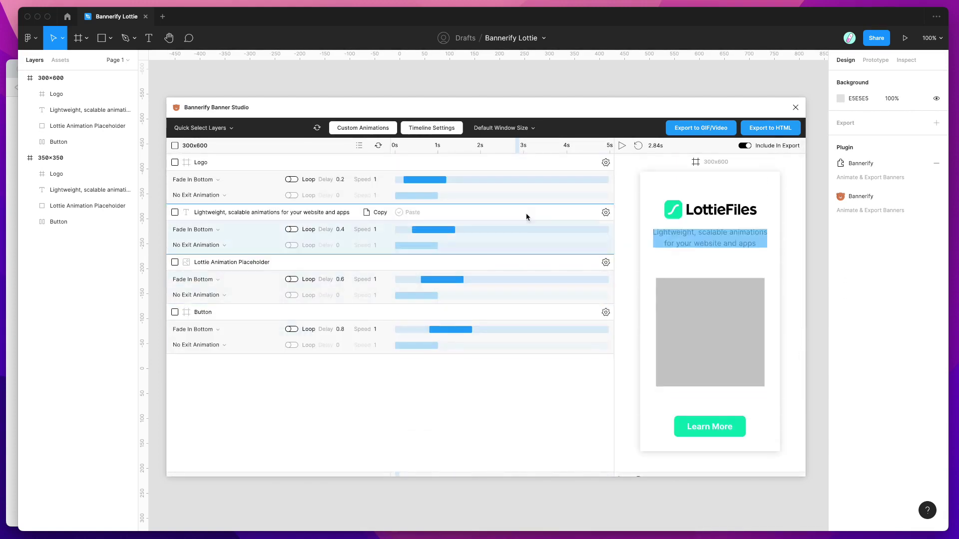
Step: Move the plugin window down and examine the grey Lottie Animation Placeholder rectangles in both banner frames
drag(514, 115, 514, 112)
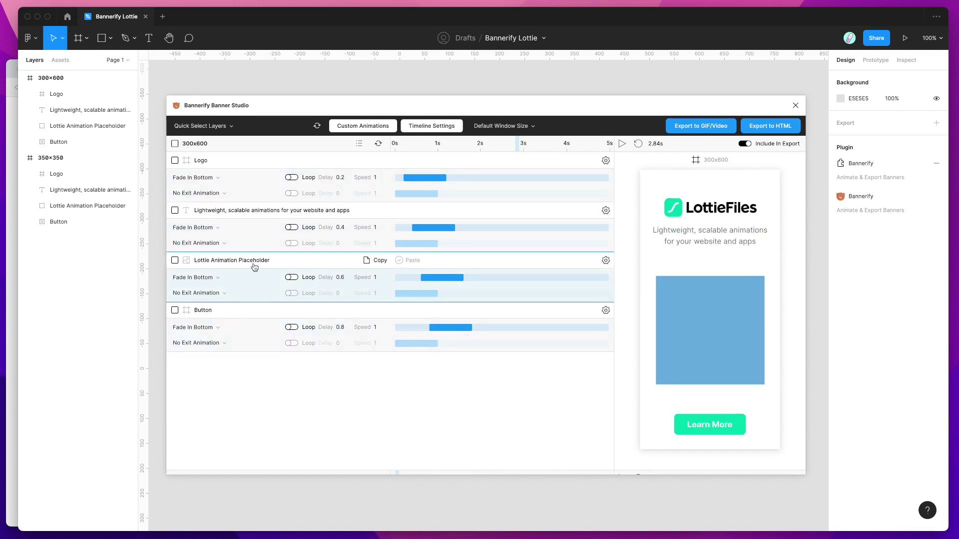
drag(409, 99, 409, 98)
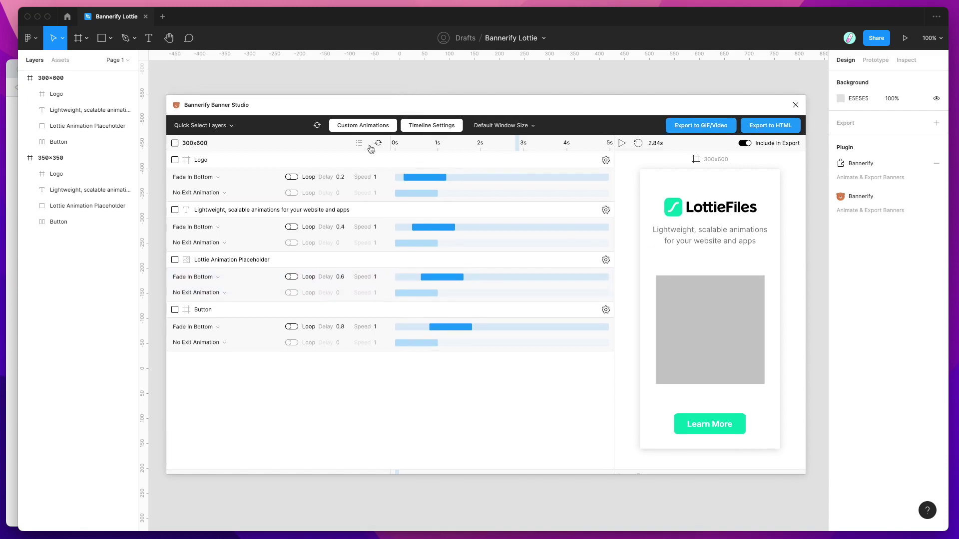
drag(354, 106, 355, 124)
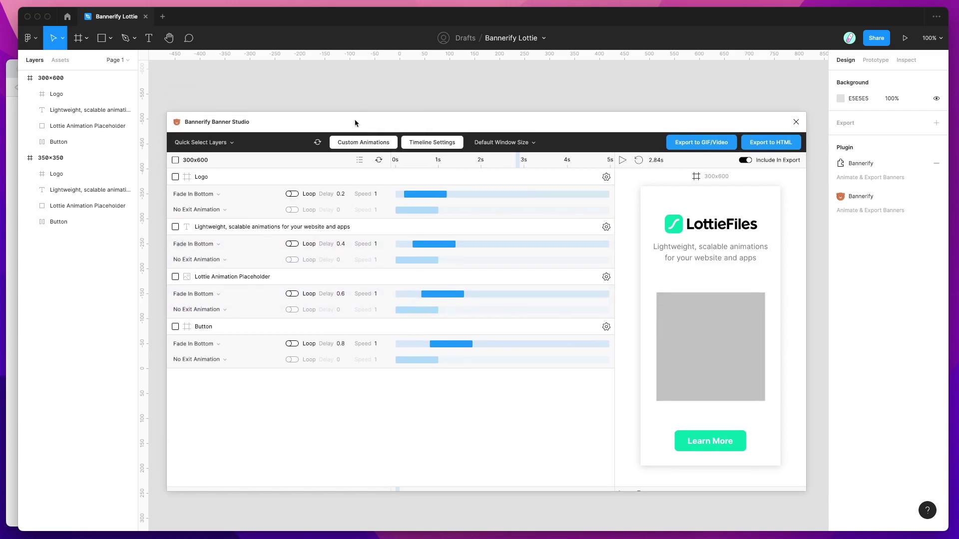
scroll(360, 105, down, 4)
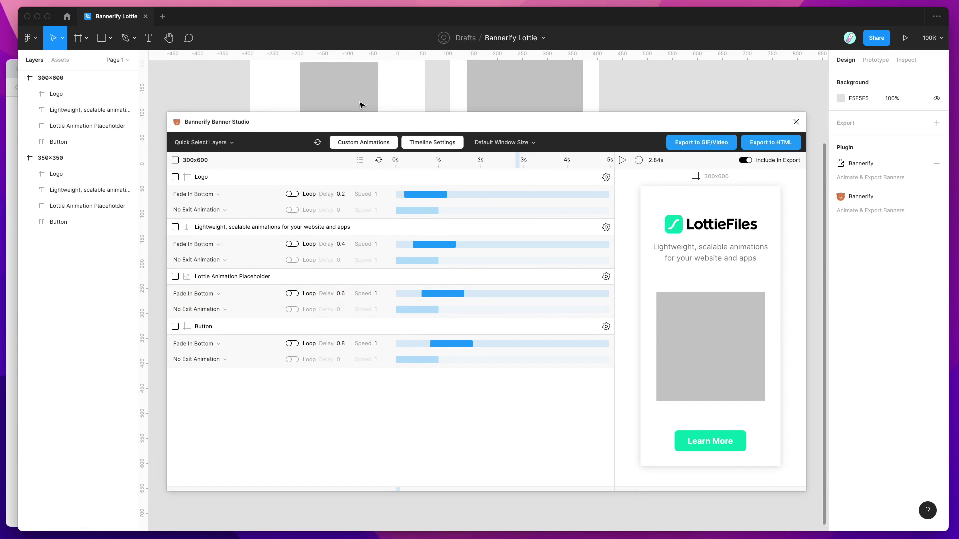
scroll(349, 105, right, 1)
click(340, 103)
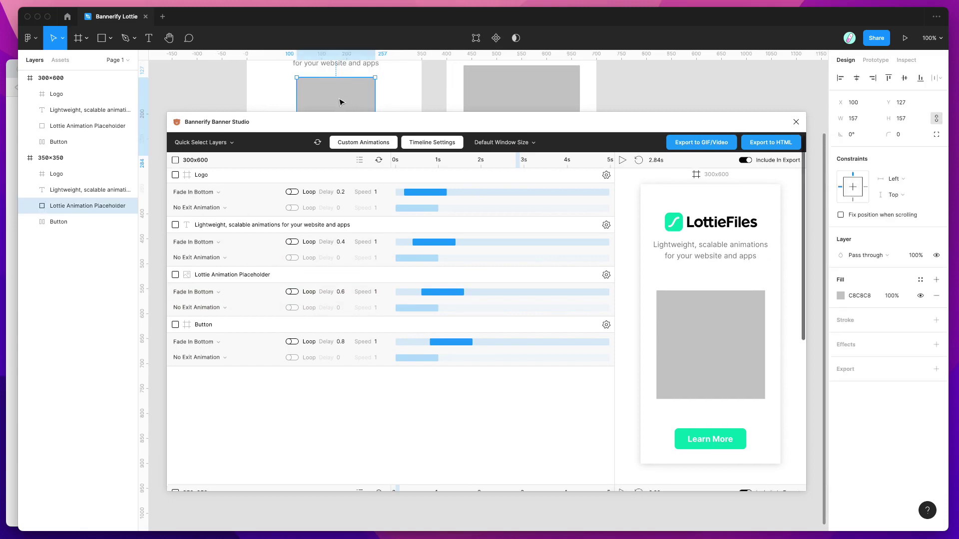
click(505, 98)
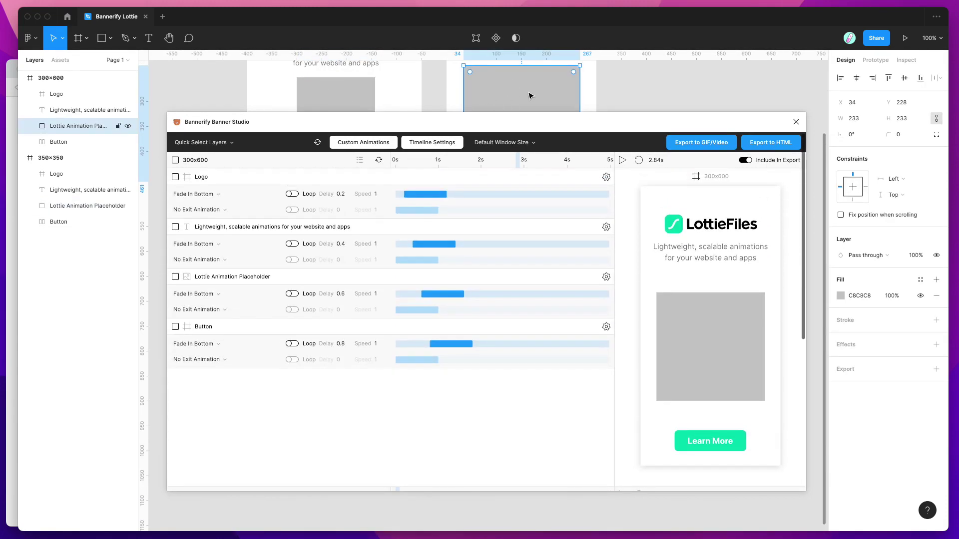
click(355, 98)
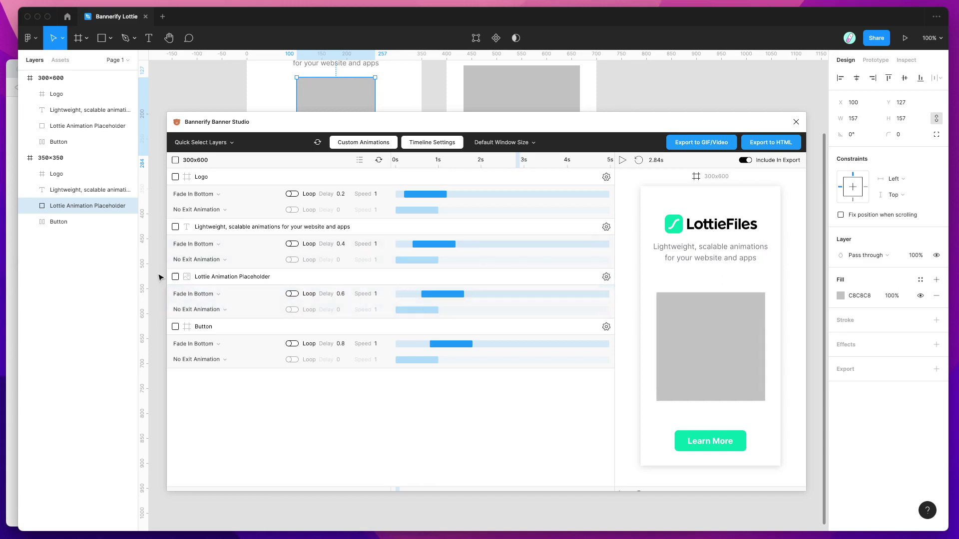
Step: Open the 300x600 banner's Lottie Animation Placeholder layer settings at the Lottie .json embed URL
click(606, 278)
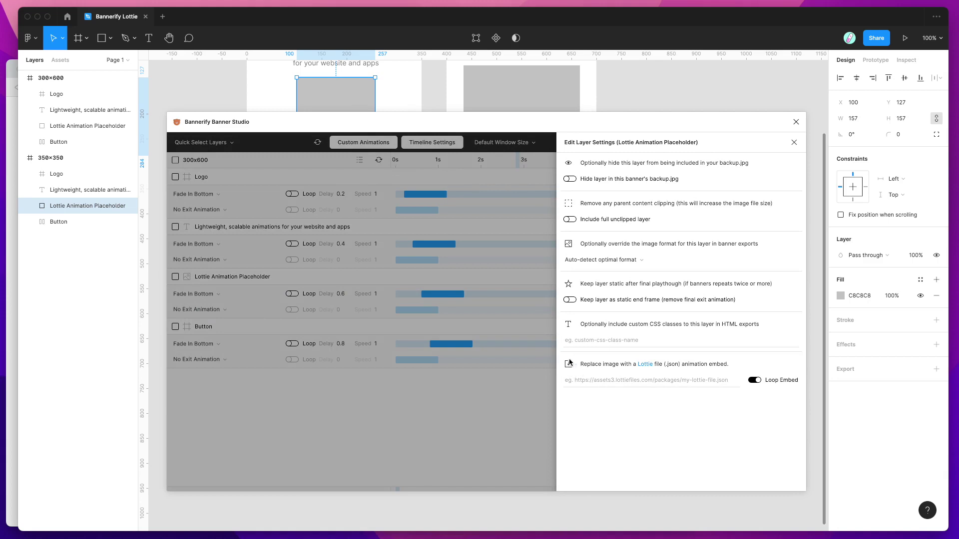
click(595, 383)
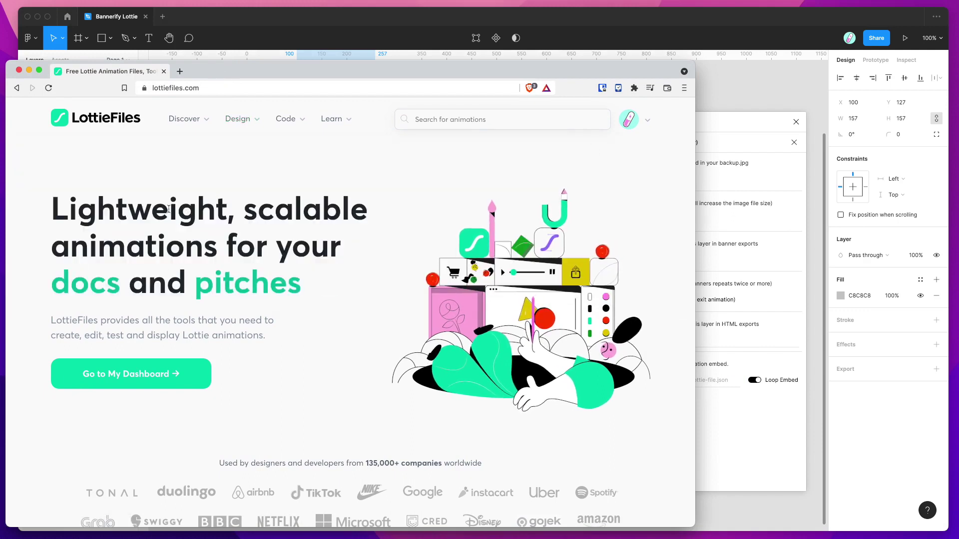
Step: Browse LottieFiles' free featured animations, open the Thinking animation and copy its Lottie Animation URL
mouse_move(197, 134)
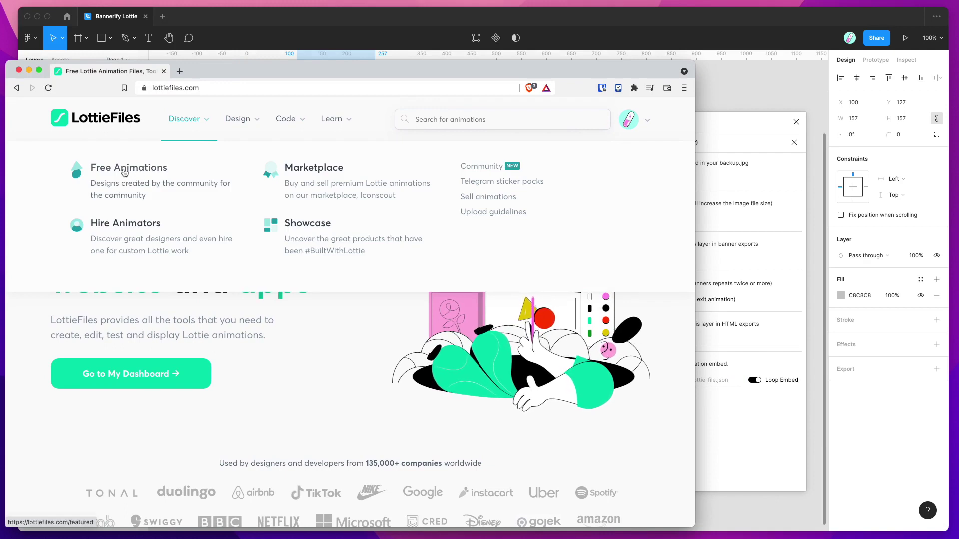
click(118, 172)
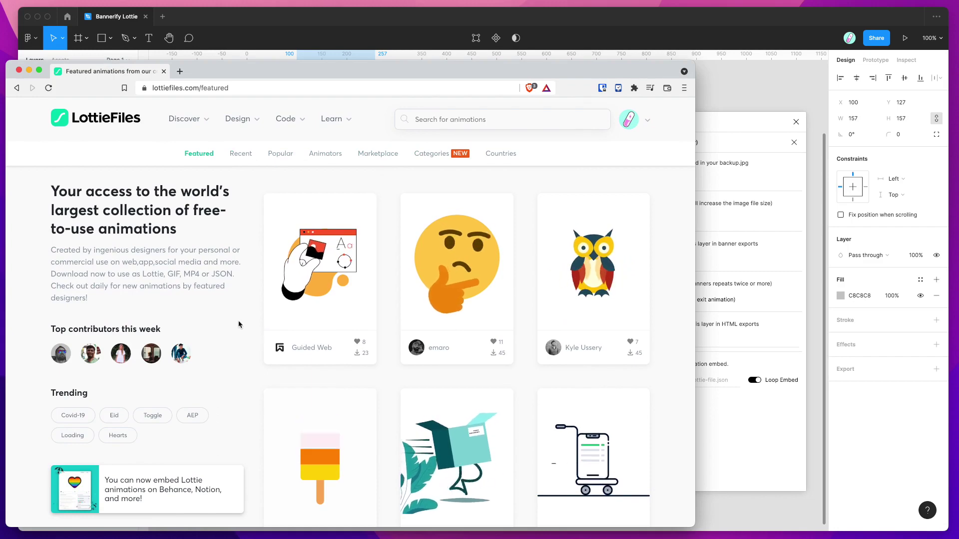
scroll(385, 220, down, 12)
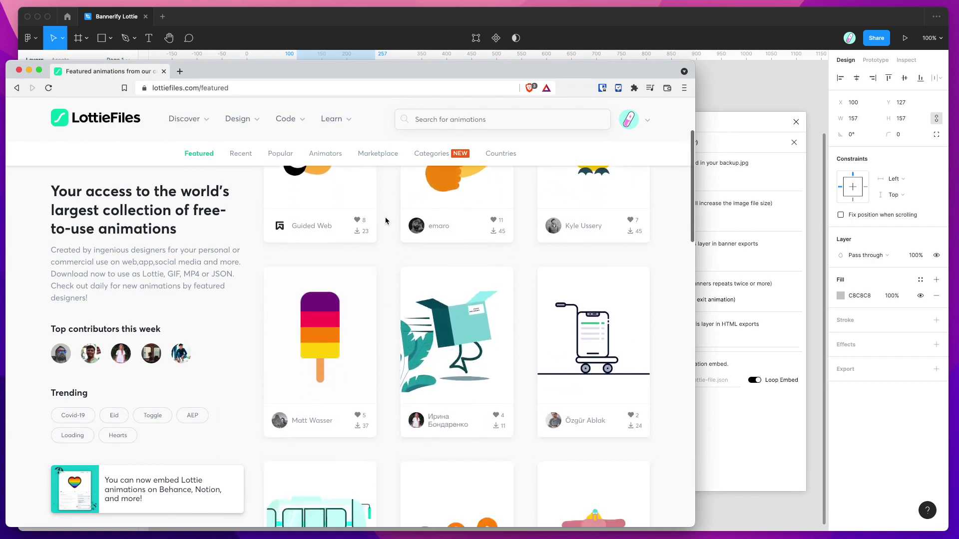
scroll(385, 221, up, 12)
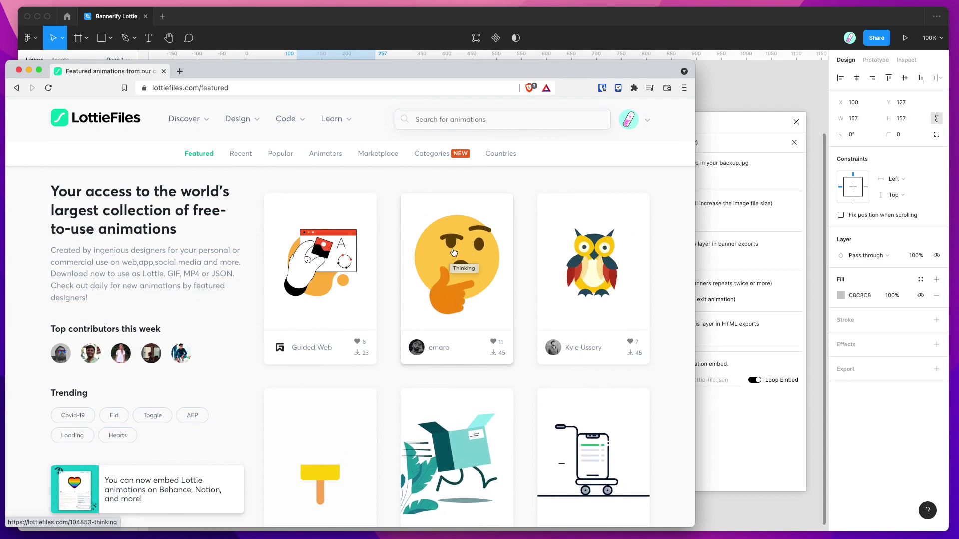
click(443, 253)
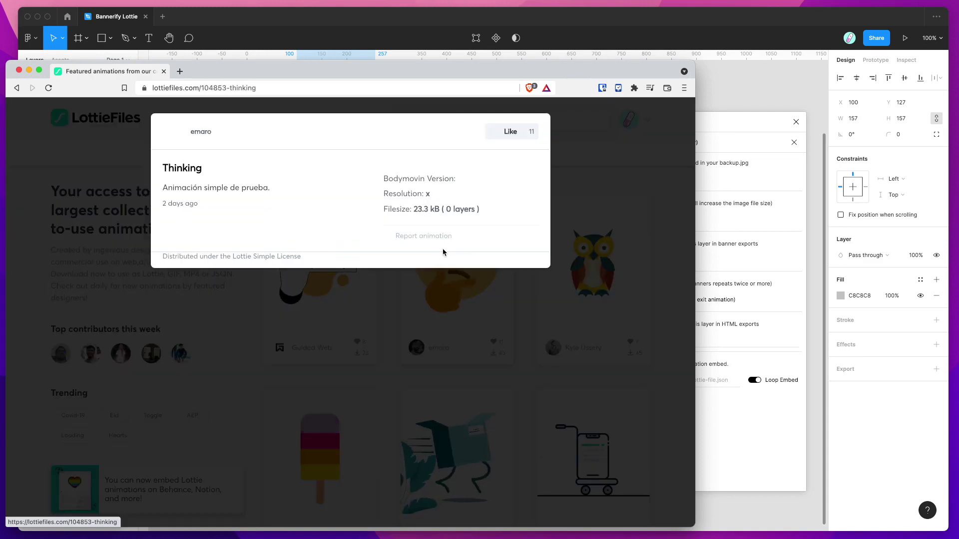
scroll(443, 253, down, 3)
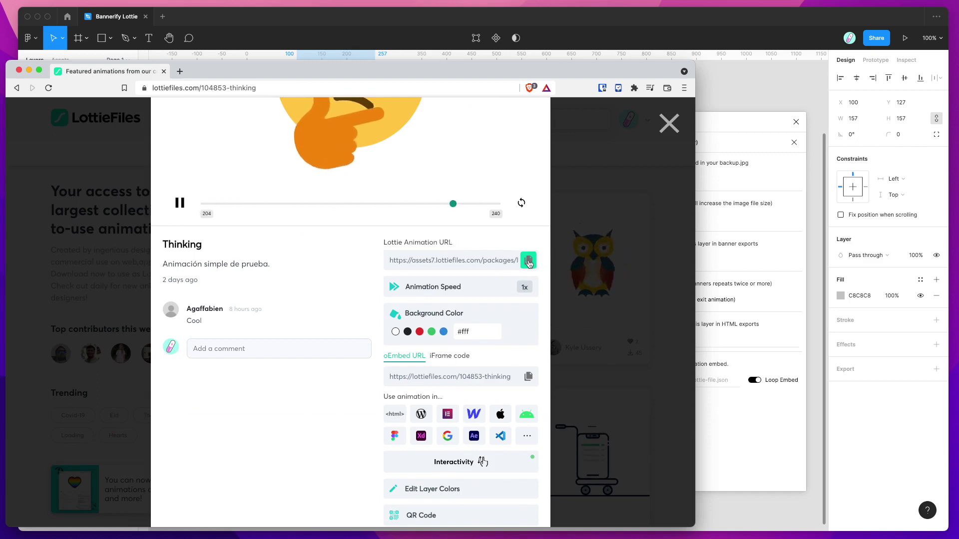
click(529, 263)
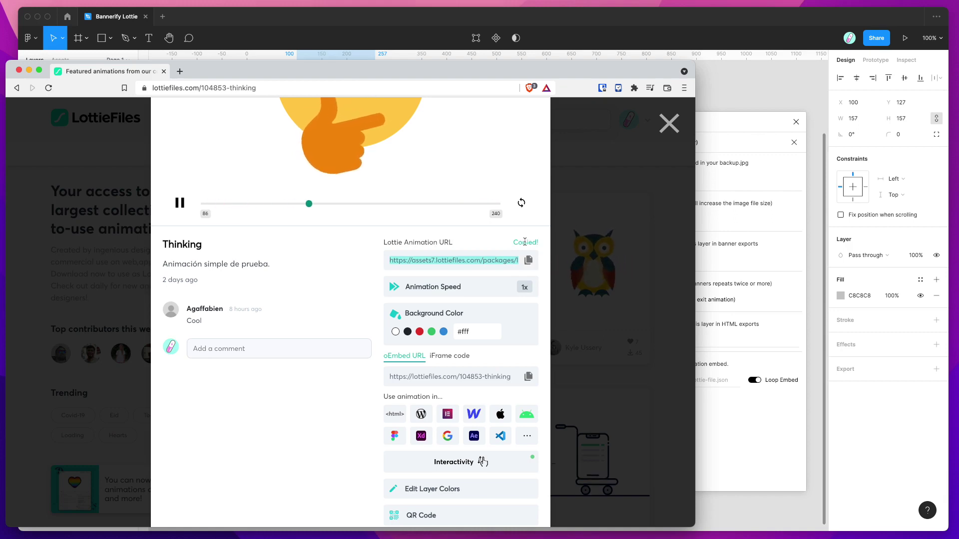
click(727, 128)
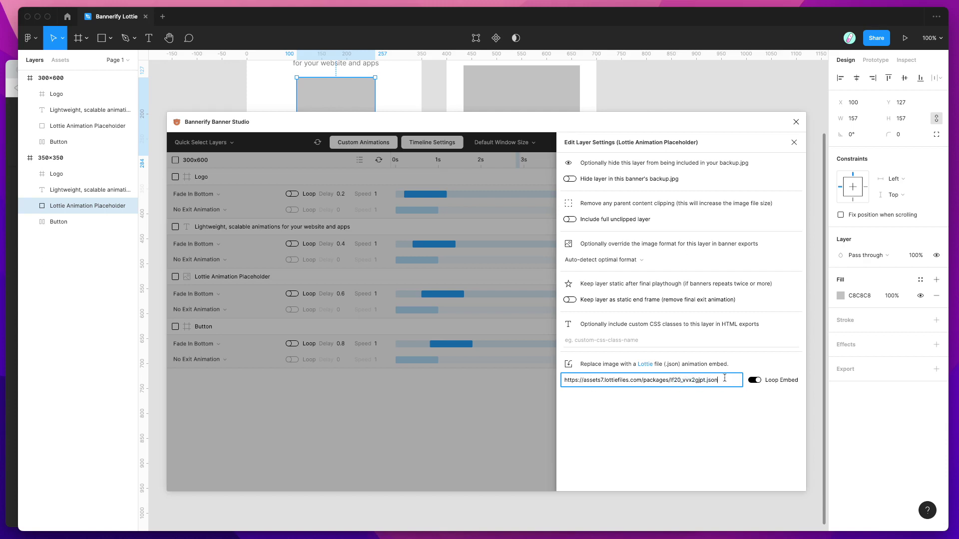
click(726, 400)
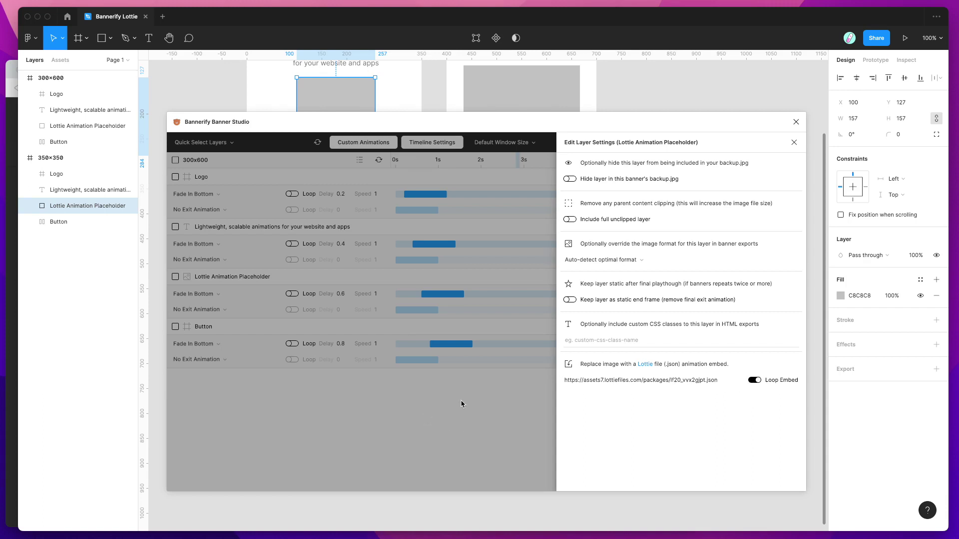
click(446, 407)
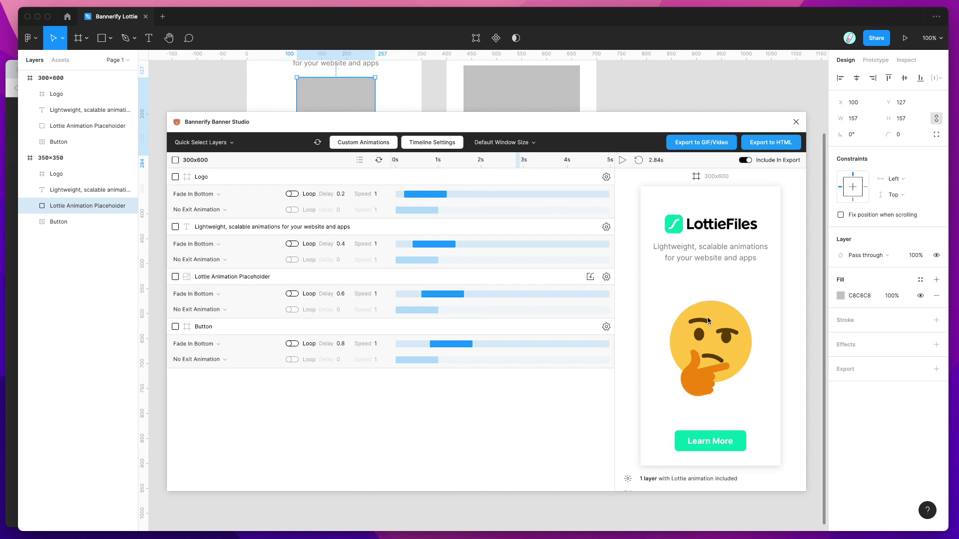
Step: Play the 300x600 banner from the start, compare its emoji with the original Thinking animation on LottieFiles, and scrub to 2.00s
drag(450, 161, 393, 159)
click(638, 161)
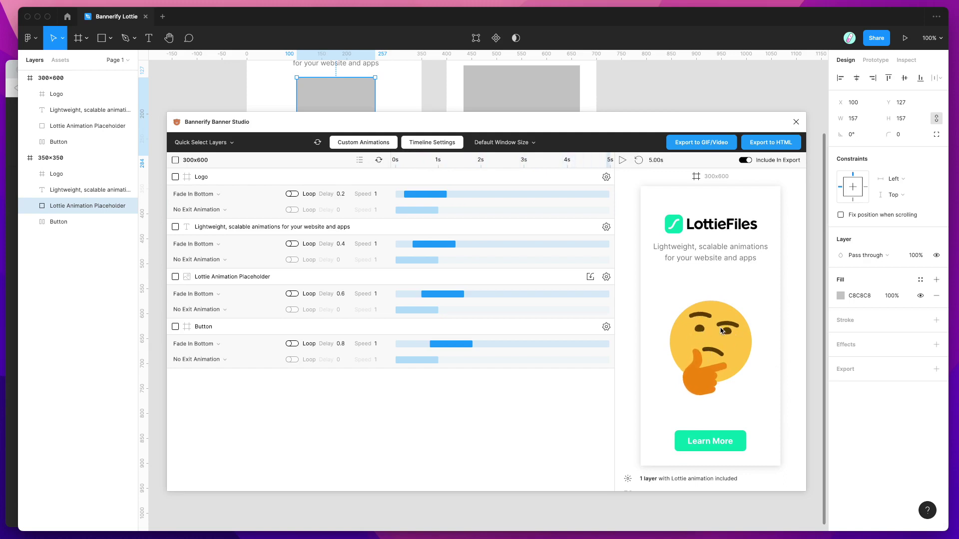
click(10, 283)
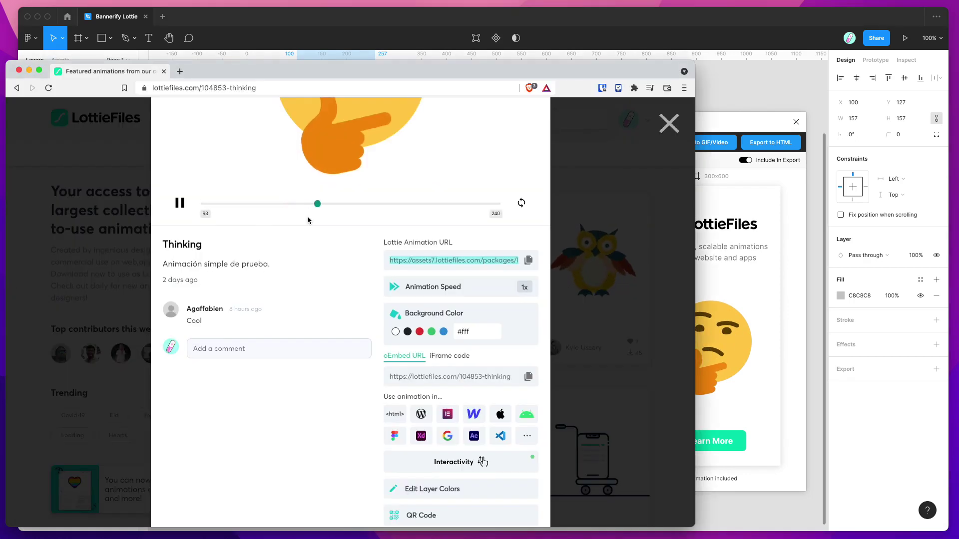
scroll(414, 325, up, 5)
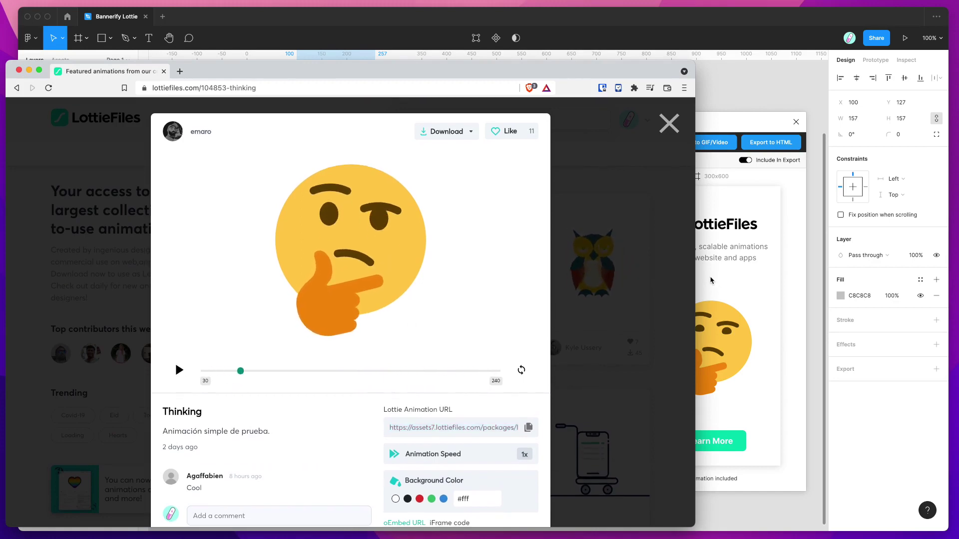
click(733, 305)
click(636, 161)
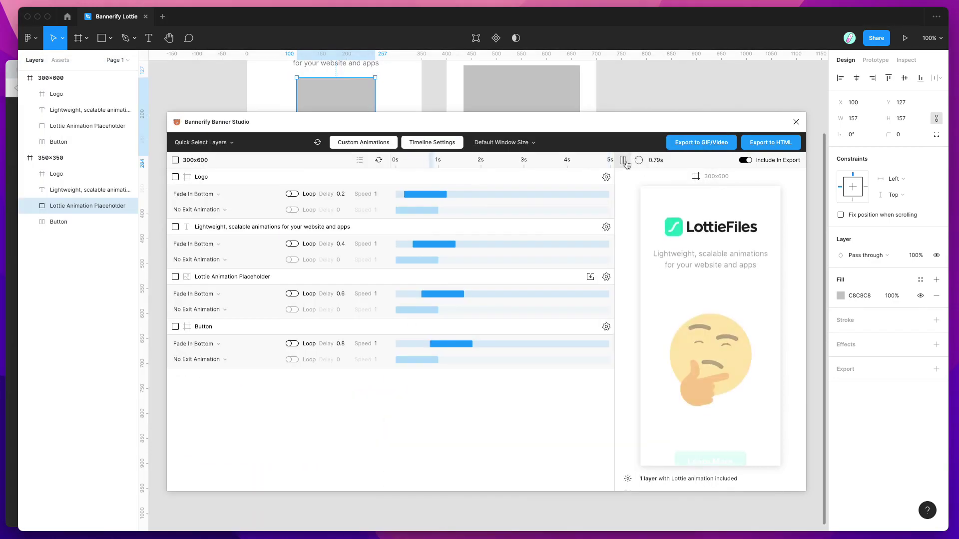
drag(448, 162, 481, 160)
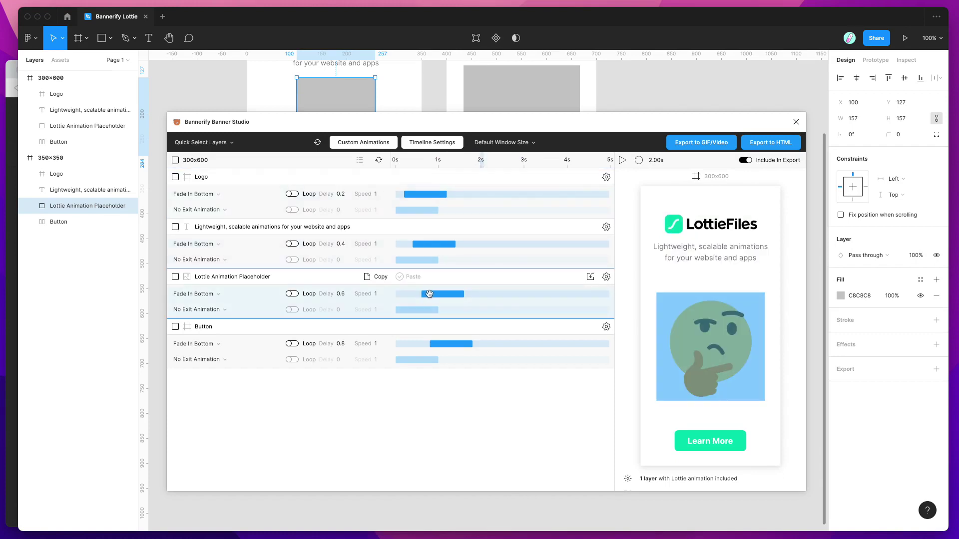
Step: Set the entrance animation of the 300x600 banner's Lottie Animation Placeholder layer to Scale In
click(223, 295)
scroll(225, 370, down, 3)
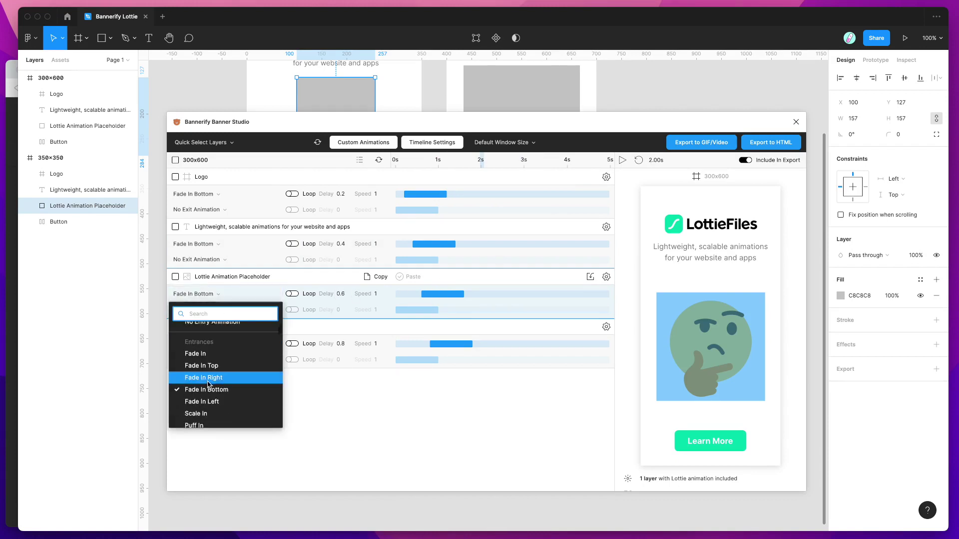
scroll(201, 392, down, 1)
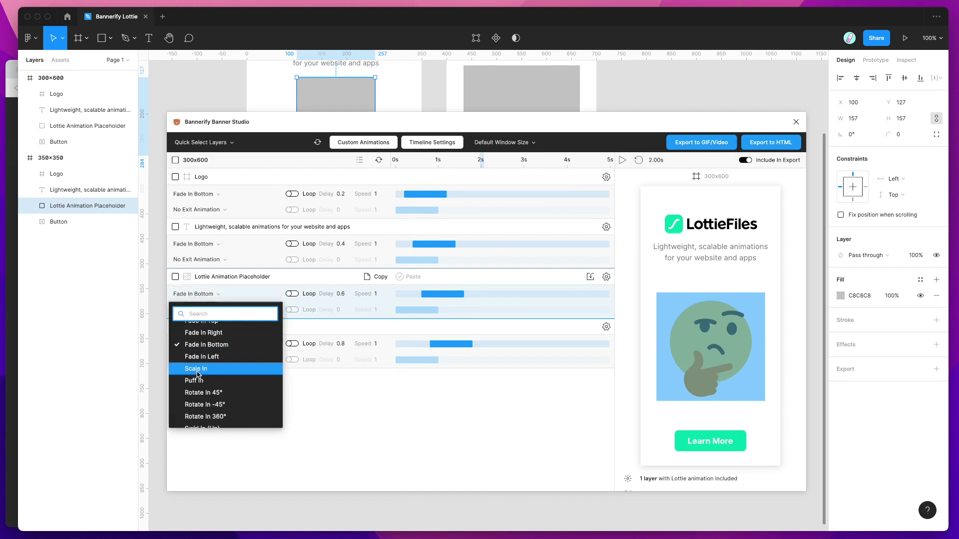
click(196, 370)
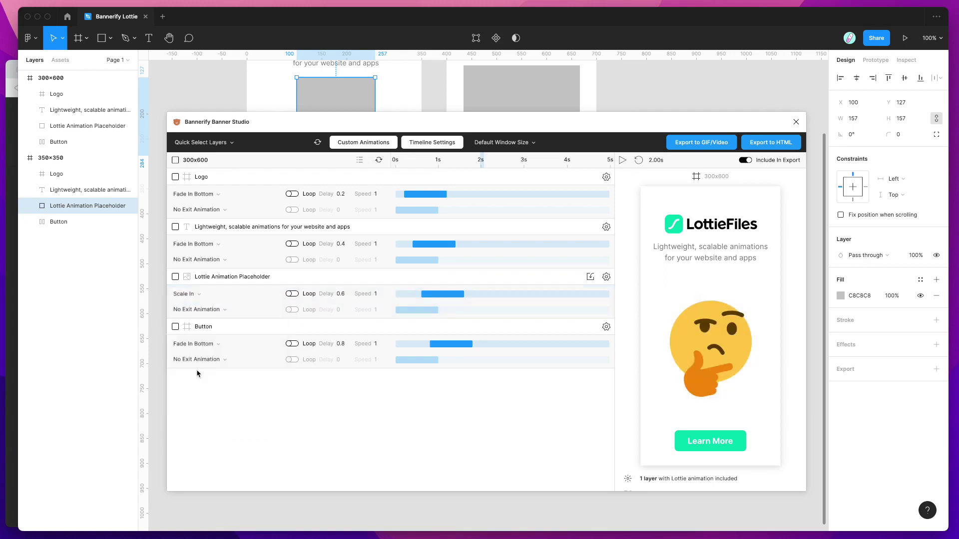
Step: Scrub the 300x600 banner's timeline back to the start and play it to preview the placeholder's entrance
drag(477, 163, 450, 159)
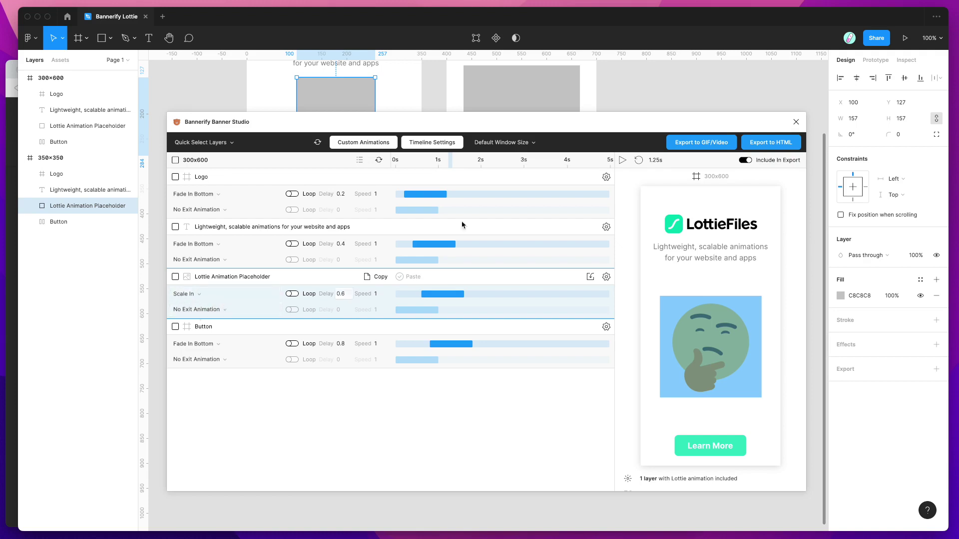
drag(450, 159, 391, 161)
click(623, 162)
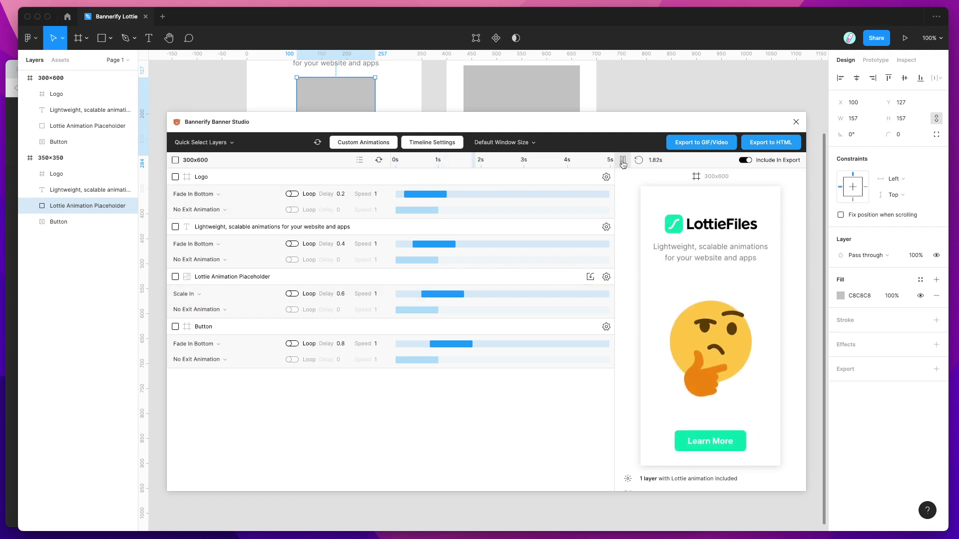
Step: Set the Lottie Animation Placeholder's exit animation to Scale Out with a delay of 2, and scrub the timeline back towards the start
click(216, 310)
scroll(234, 385, down, 5)
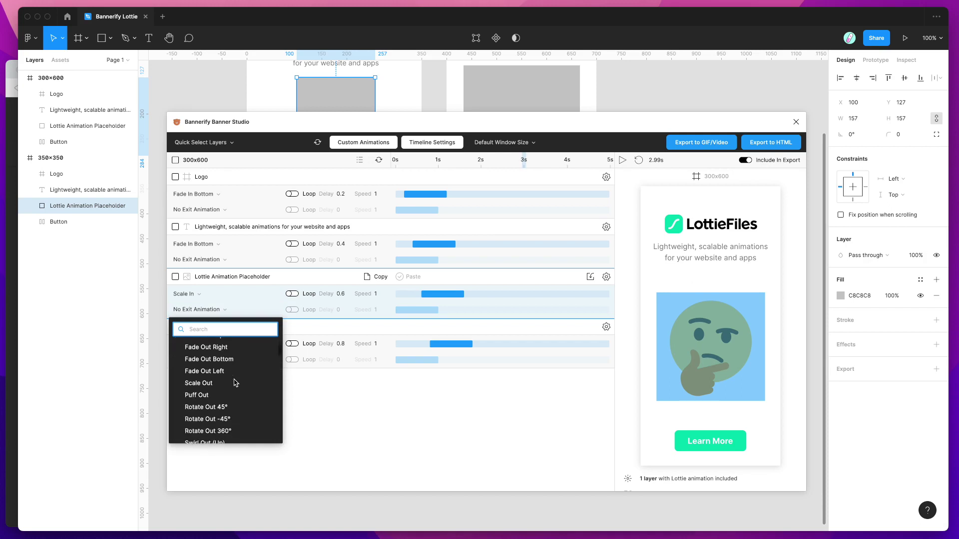
scroll(224, 380, up, 1)
click(215, 370)
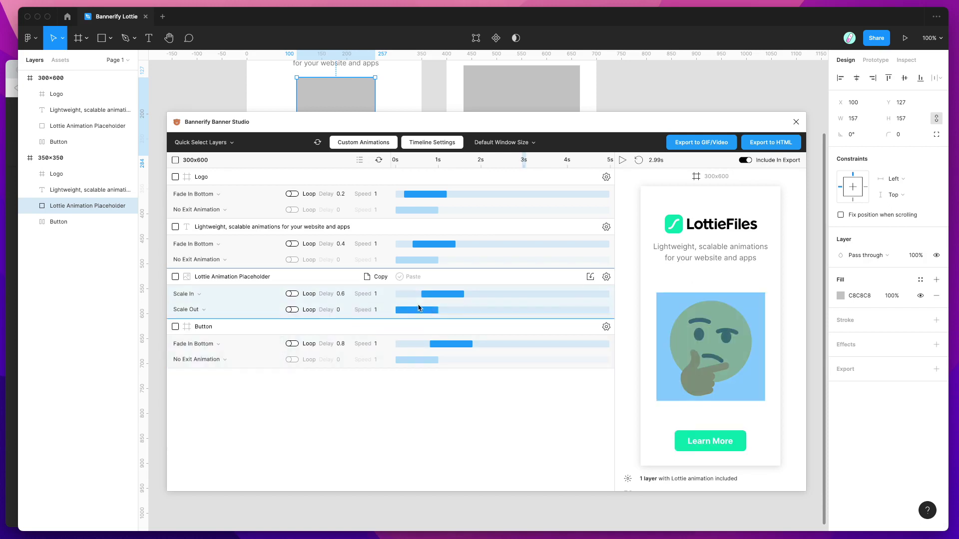
drag(437, 309, 506, 308)
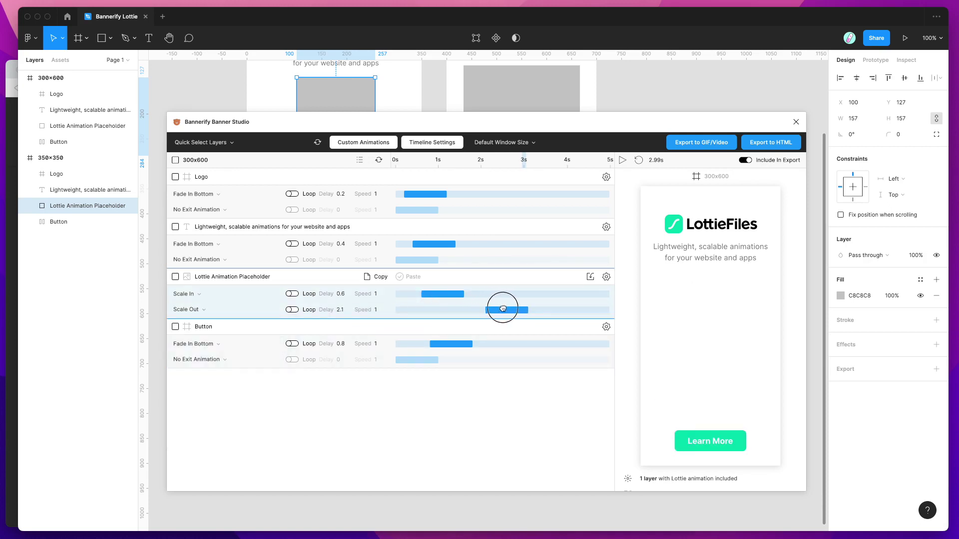
drag(455, 161, 402, 163)
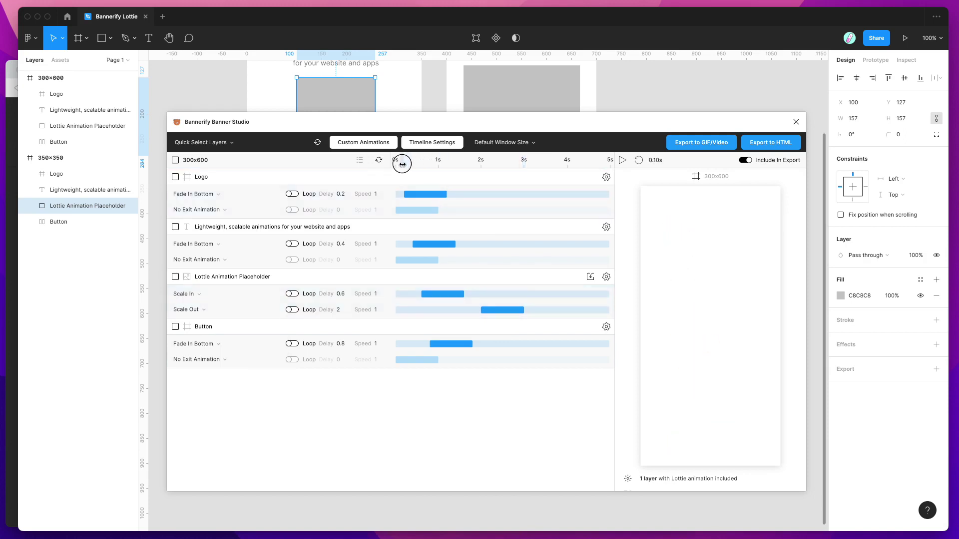
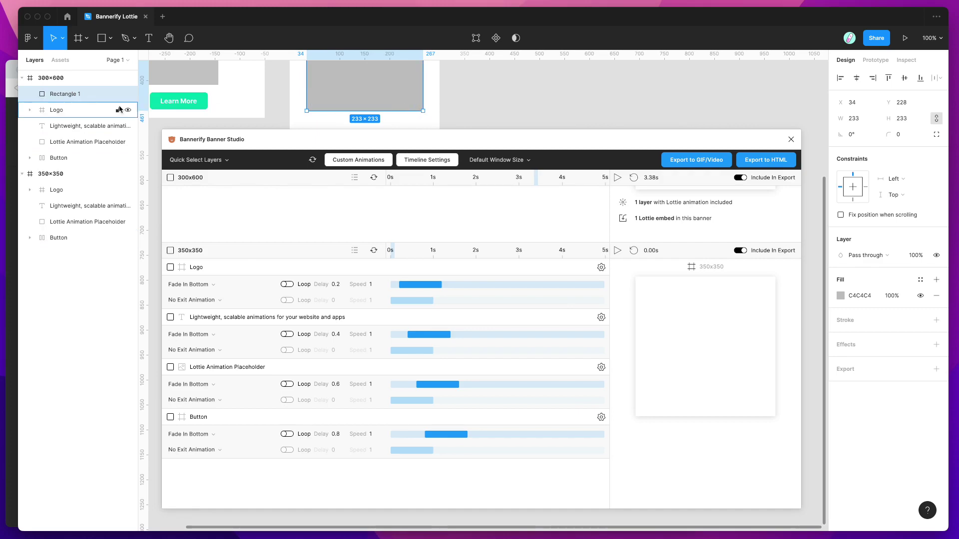
Step: Rename Rectangle 1 in the 300x600 frame as Lottie Animation Placeholder 2 and place it between the tagline text and the original placeholder
click(81, 142)
double_click(65, 94)
text(Lottie Animation Placeholder)
key(Return)
drag(64, 96, 65, 134)
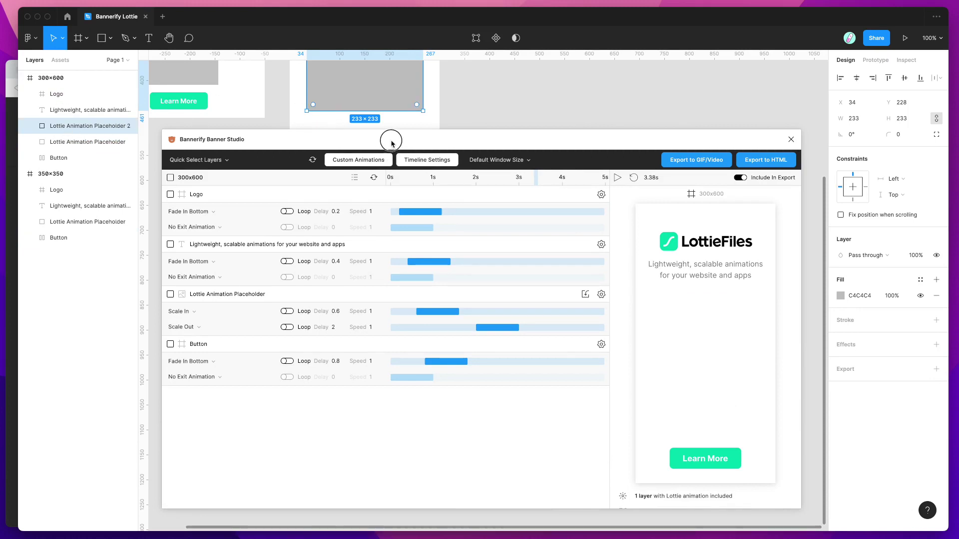
drag(389, 145, 394, 143)
Step: Switch to the browser, find the Bodybuilder Dancer animation in LottieFiles' featured gallery, pause it and copy its Lottie Animation URL
key(super+Tab)
click(586, 181)
scroll(483, 265, down, 4)
scroll(484, 265, down, 10)
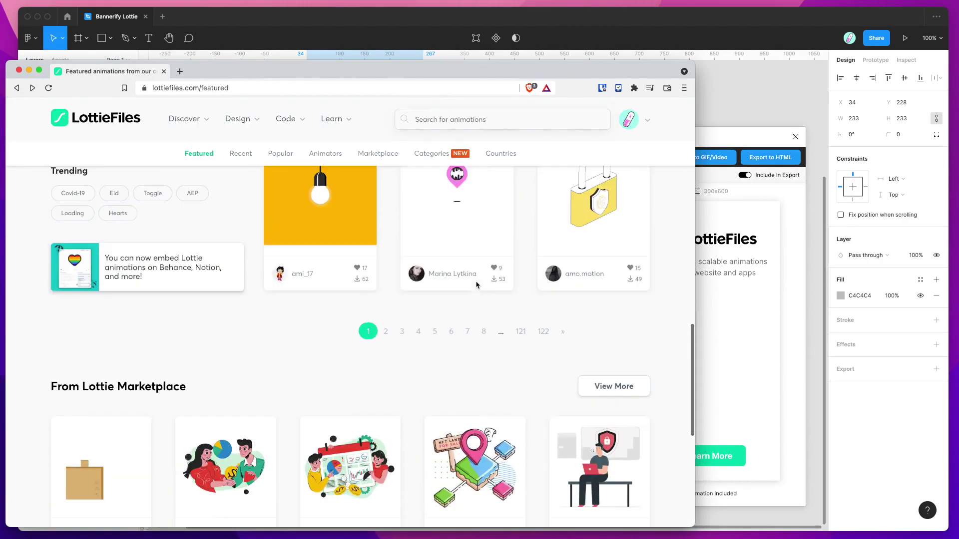
scroll(476, 285, up, 10)
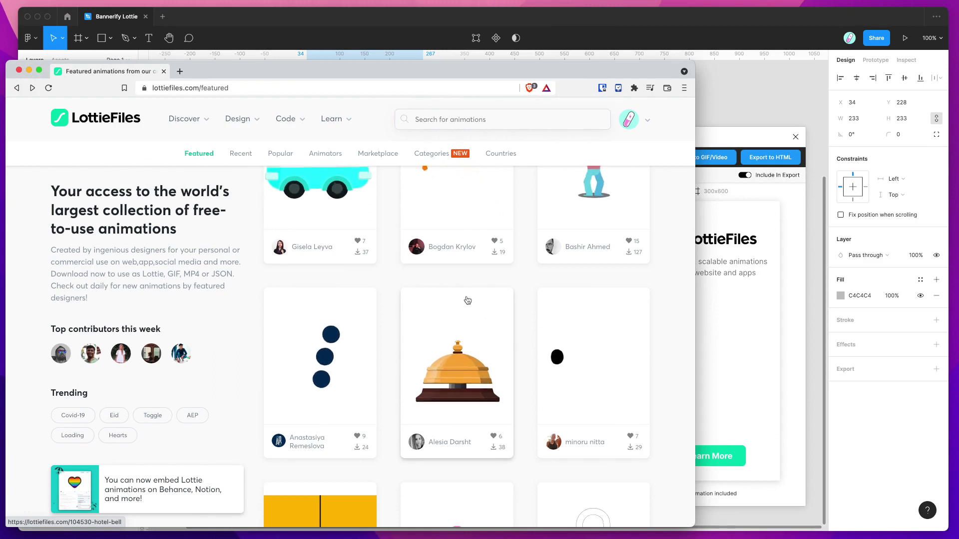
scroll(468, 300, up, 3)
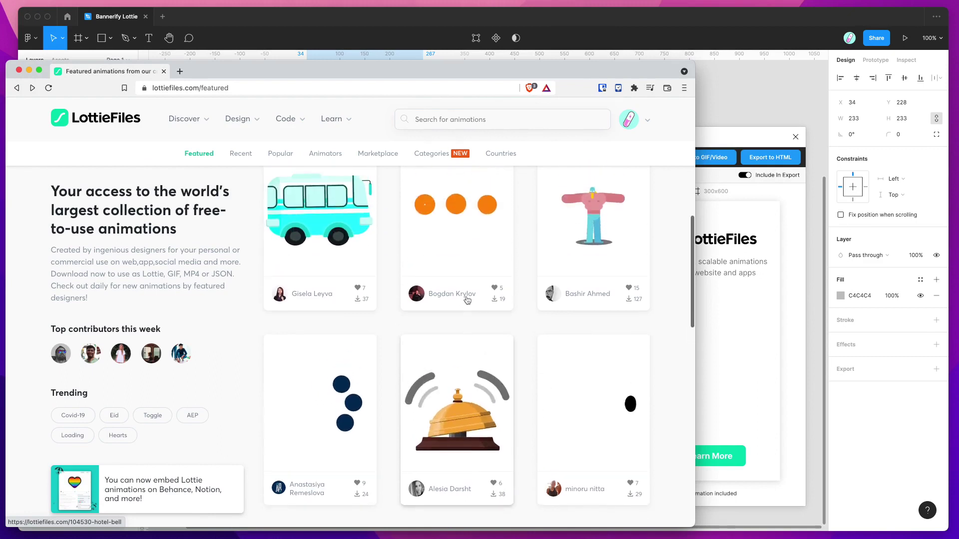
click(589, 251)
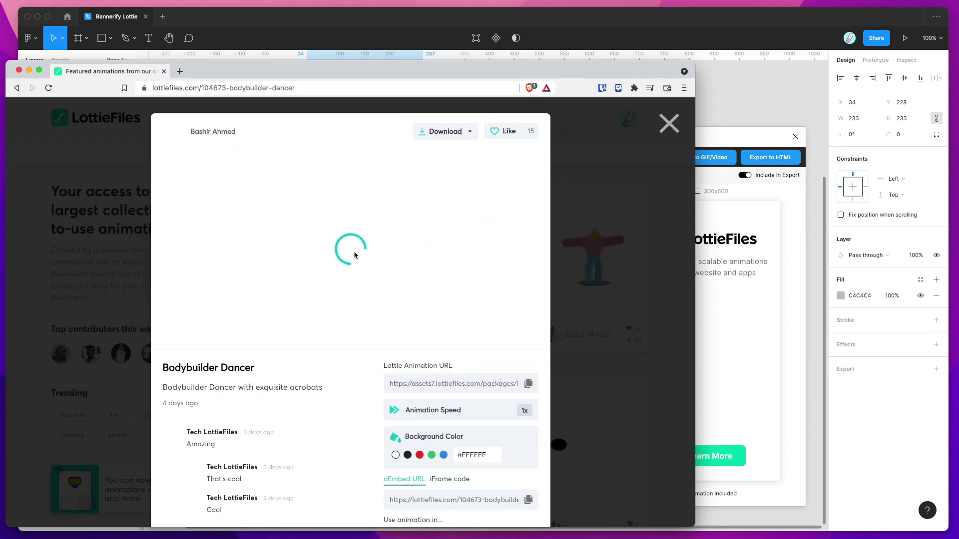
scroll(215, 406, down, 1)
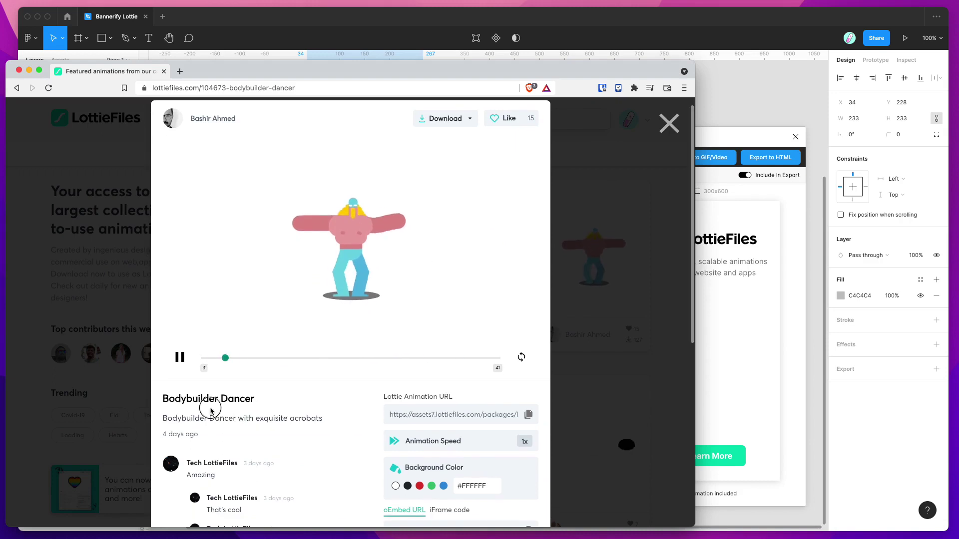
click(180, 362)
click(529, 416)
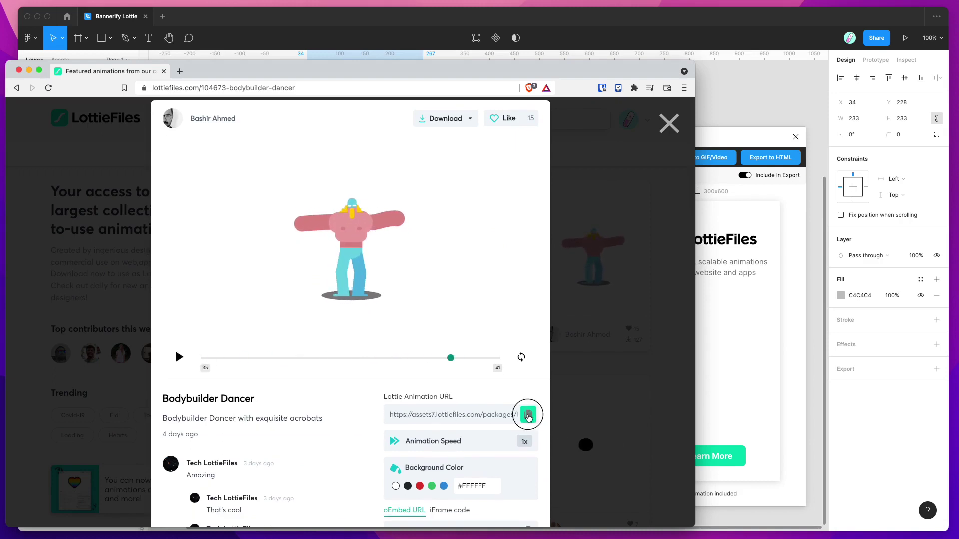
click(719, 364)
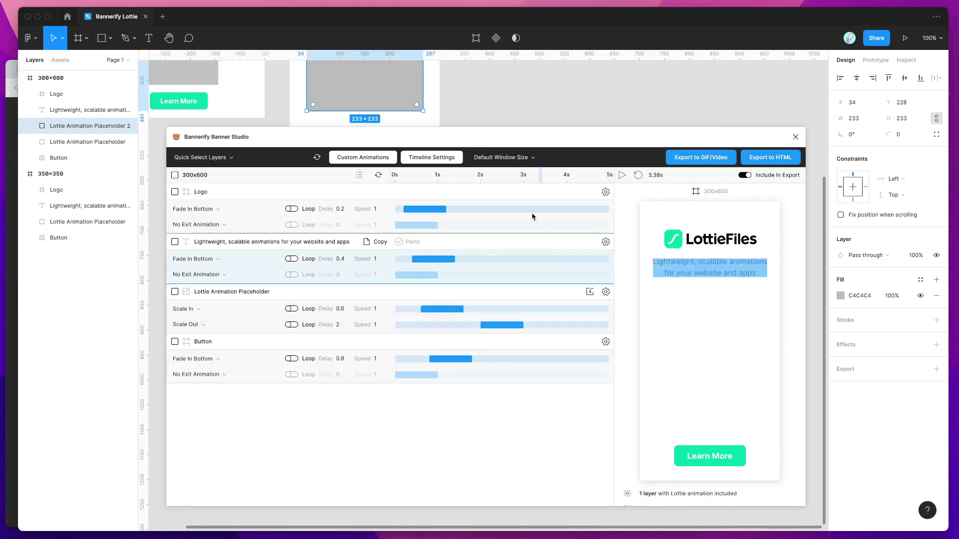
click(378, 175)
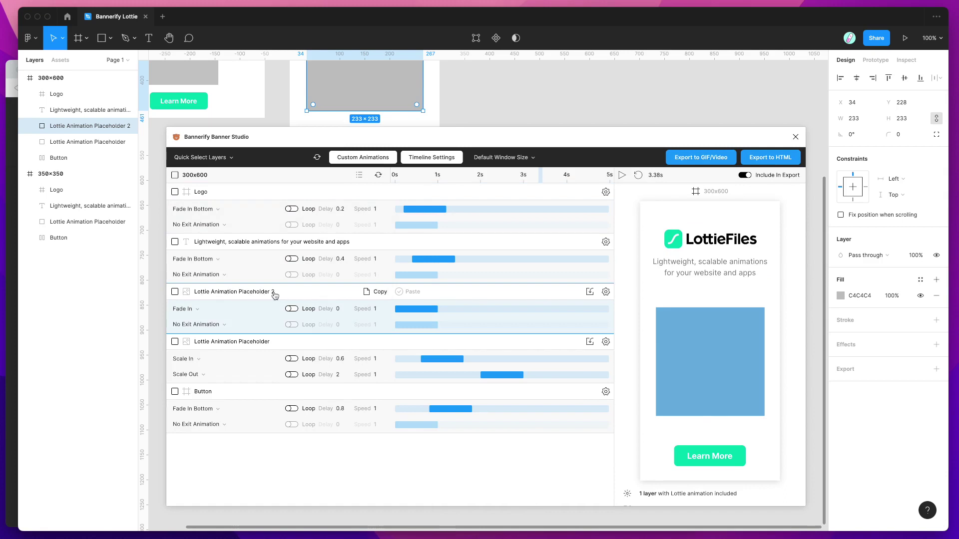
click(606, 293)
click(633, 395)
key(super+v)
drag(721, 397, 671, 395)
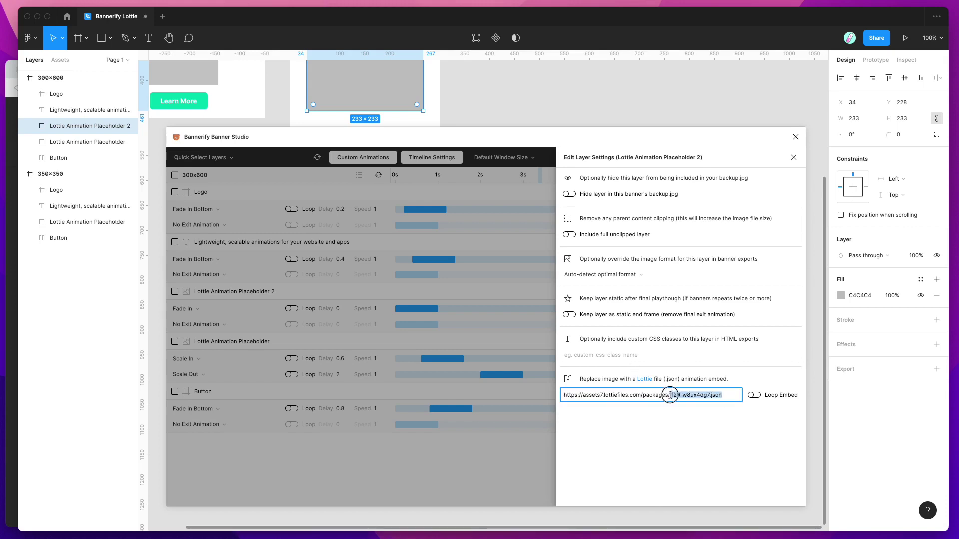
Step: Set Lottie Animation Placeholder 2's entrance animation to Scale In with a delay of 3.1
click(525, 452)
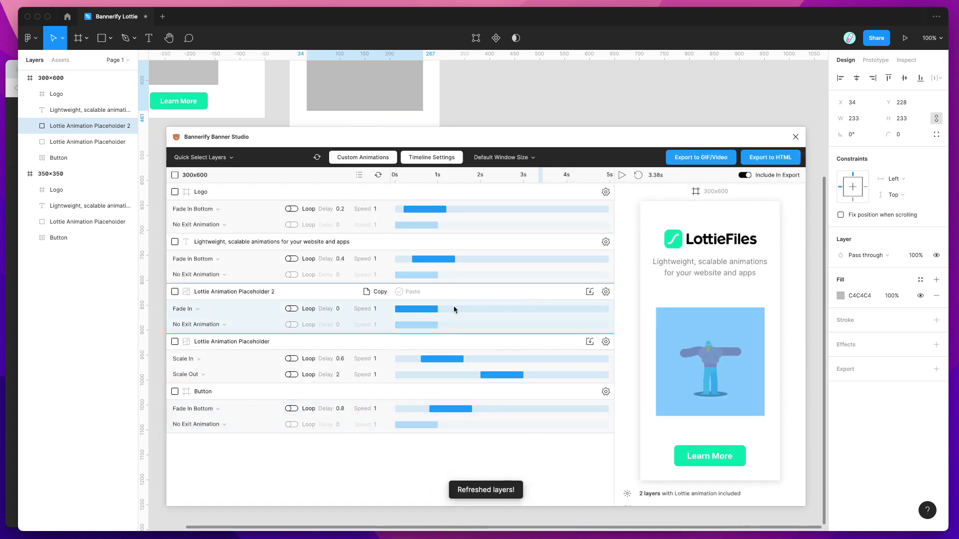
drag(408, 309, 537, 308)
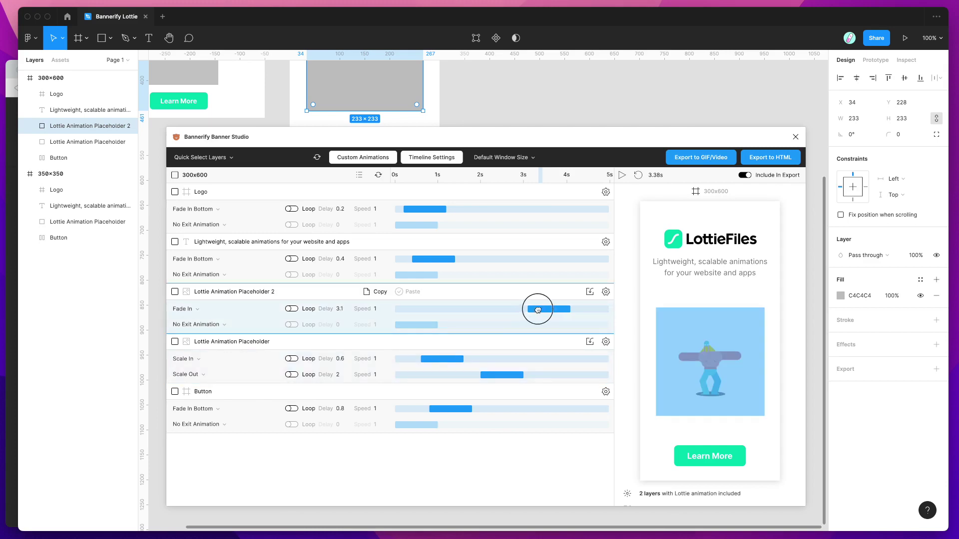
mouse_move(540, 178)
mouse_down()
mouse_move(516, 178)
mouse_move(541, 178)
mouse_up()
click(184, 309)
scroll(226, 414, down, 1)
click(225, 413)
Step: Preview the 300x600 banner by scrubbing and playing its timeline, checking how the two Lottie animations play in sequence
drag(543, 178, 566, 178)
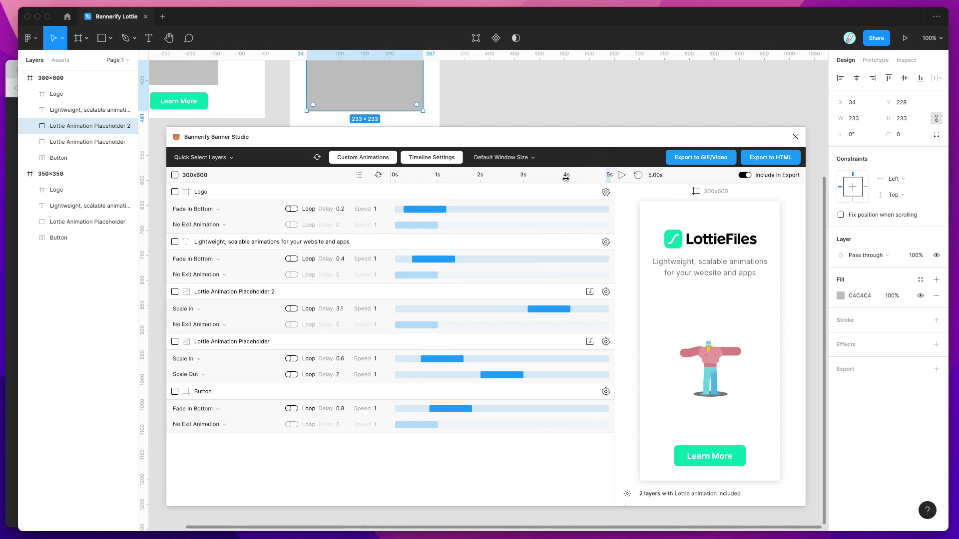
click(642, 176)
mouse_move(552, 311)
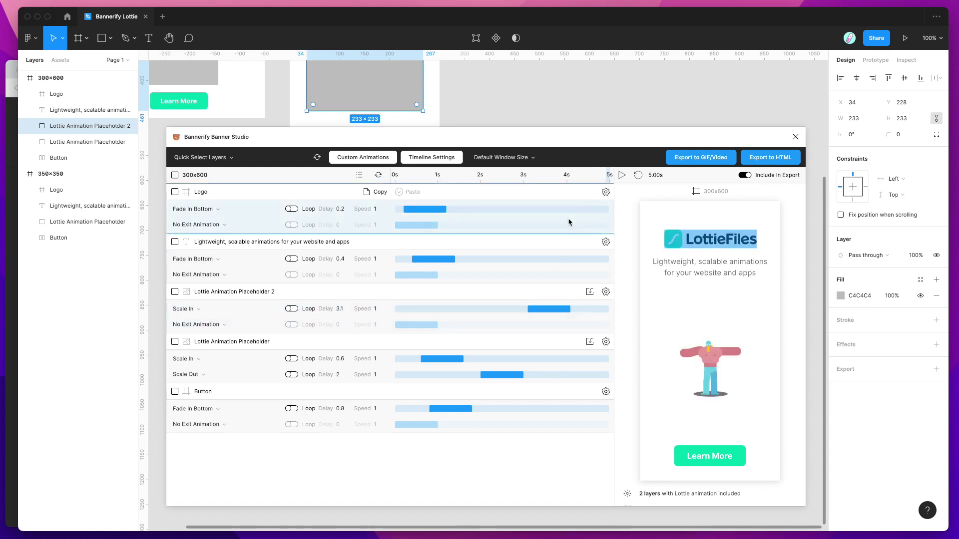
drag(609, 174, 582, 175)
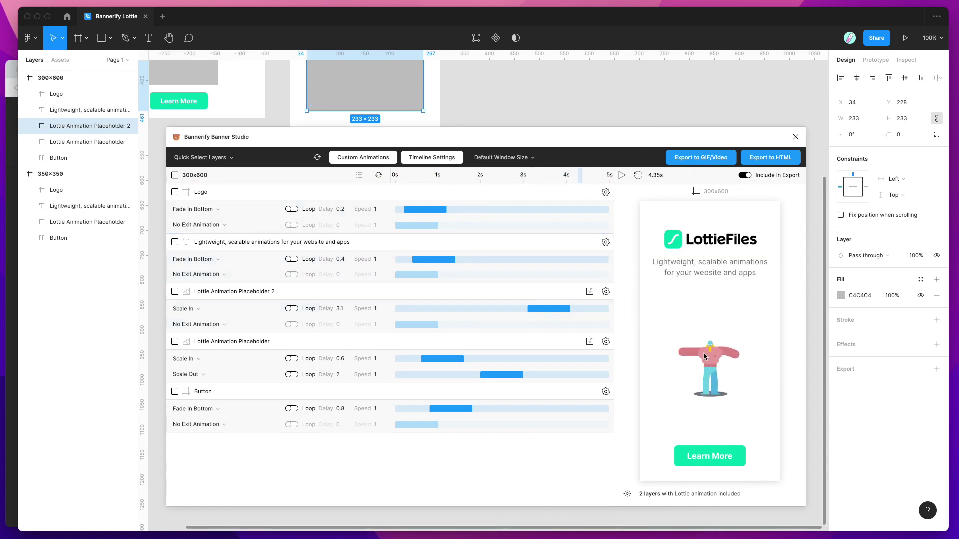
mouse_move(580, 174)
mouse_down()
mouse_move(612, 173)
mouse_move(394, 175)
mouse_move(565, 175)
mouse_up()
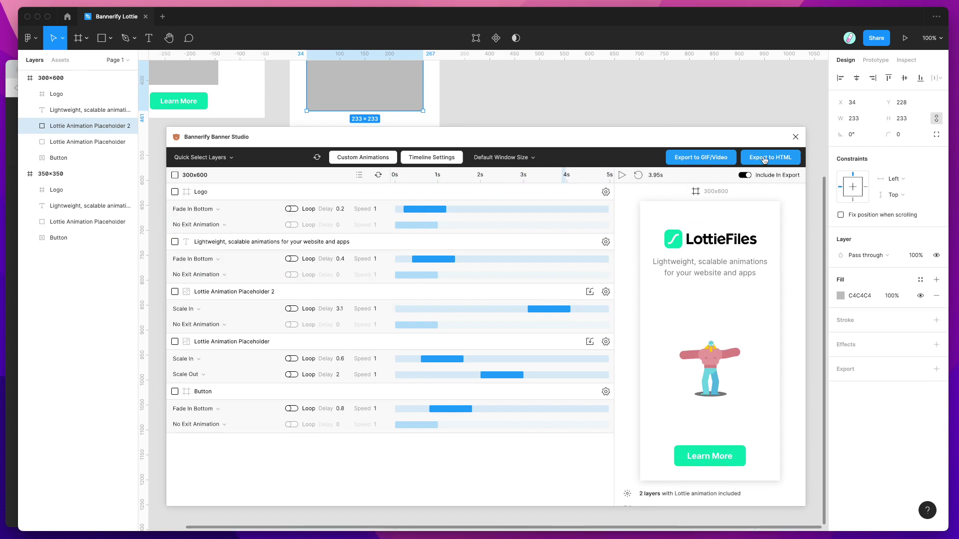
Step: Preview the 350x350 banner partway along its timeline and exclude that banner from the export
scroll(722, 269, down, 5)
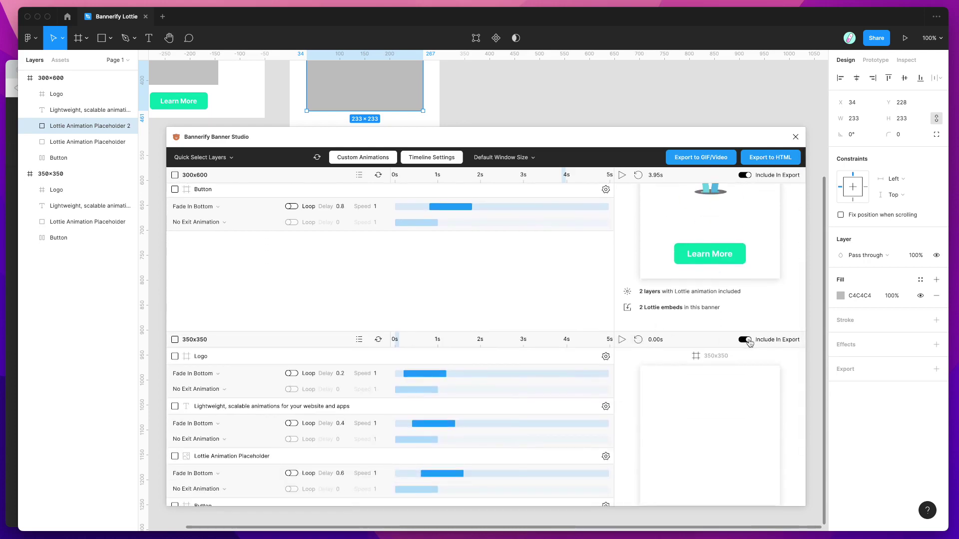
drag(460, 342, 470, 342)
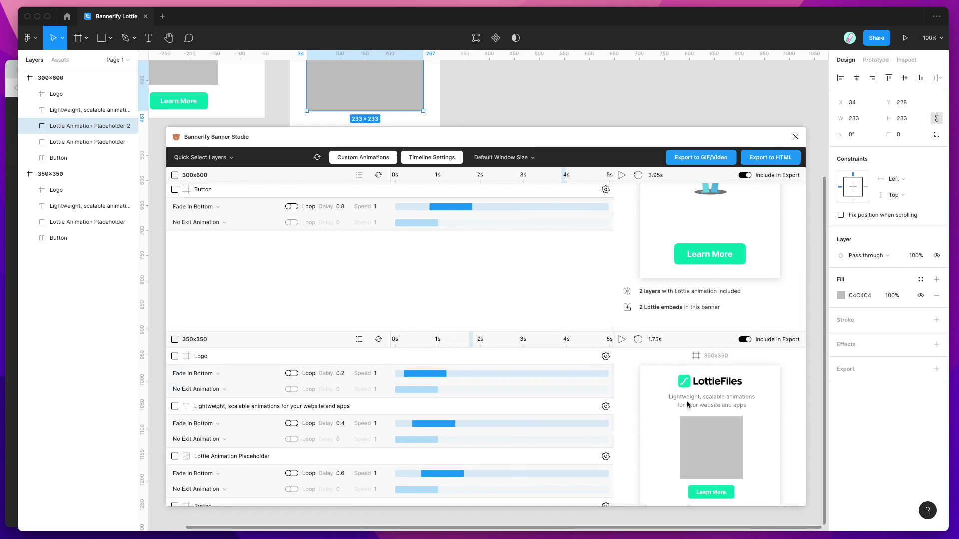
scroll(543, 374, down, 2)
scroll(529, 313, up, 1)
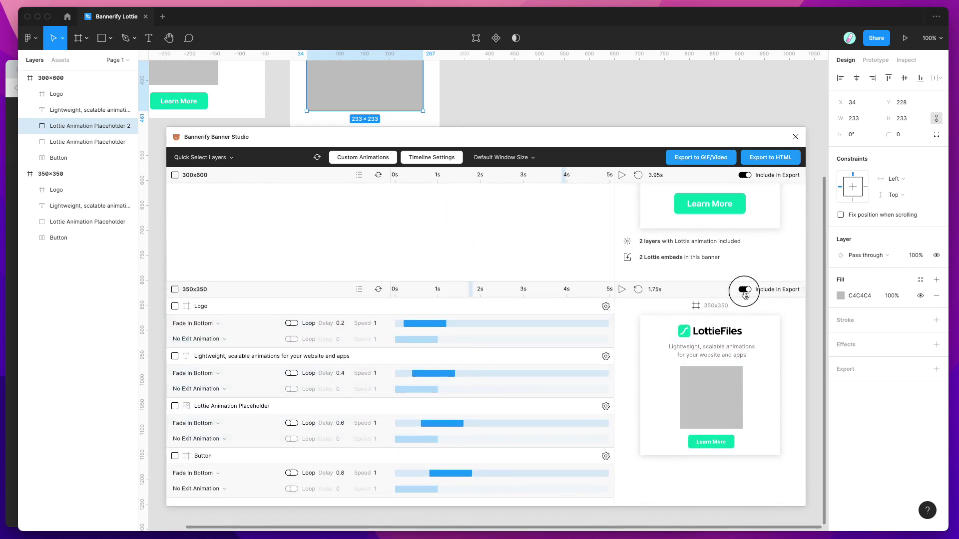
scroll(609, 277, up, 4)
scroll(609, 277, up, 1)
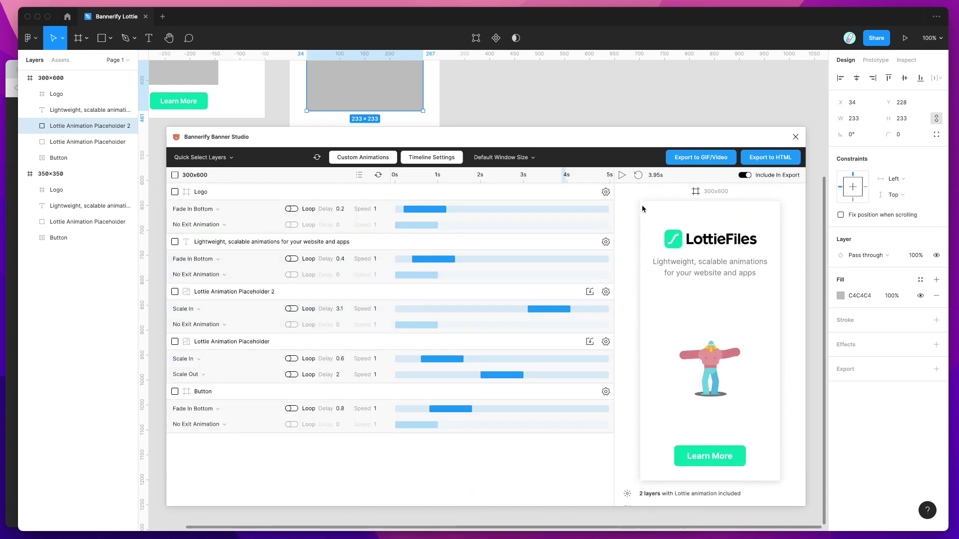
Step: Export the 300x600 banner to HTML, keeping HTML/CSS as the code output among the available formats, and save the .zip to the Desktop
click(764, 160)
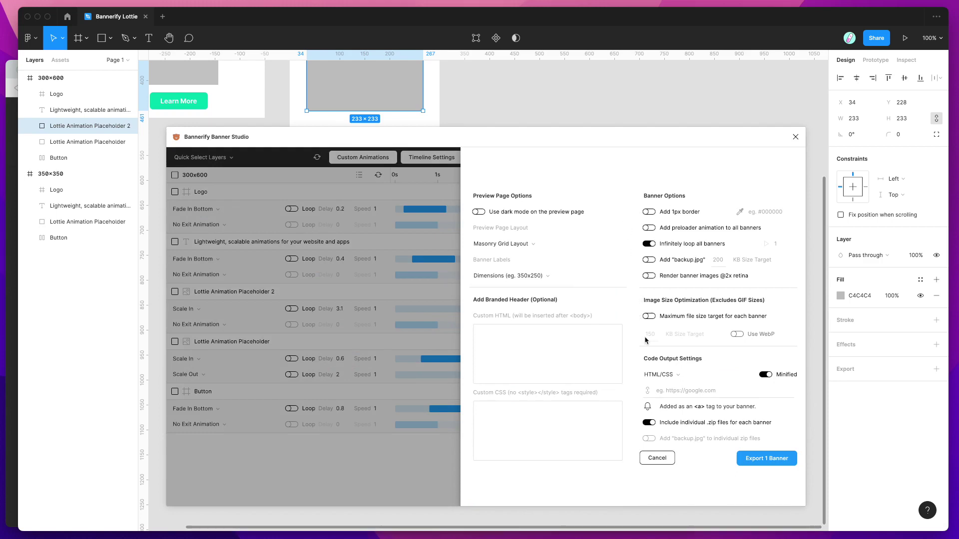
click(684, 379)
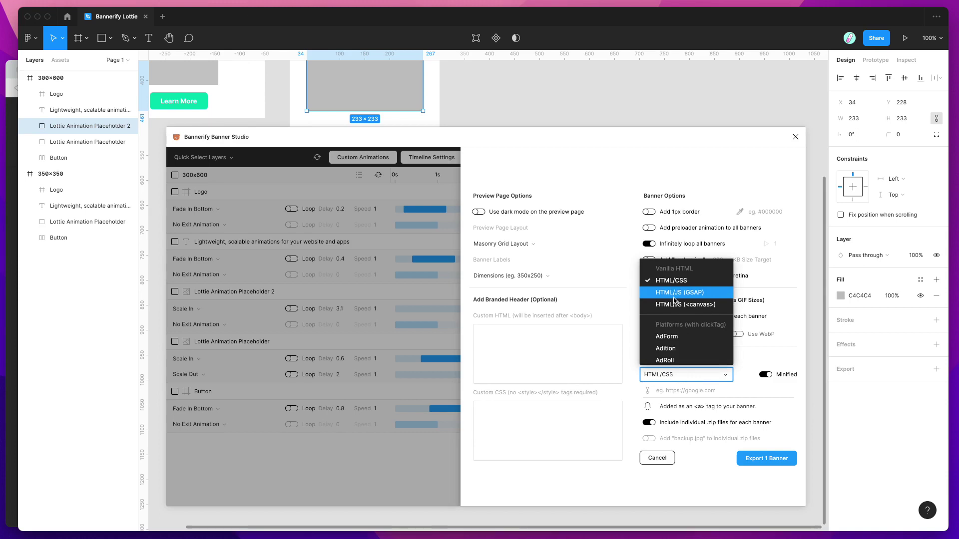
scroll(675, 307, down, 3)
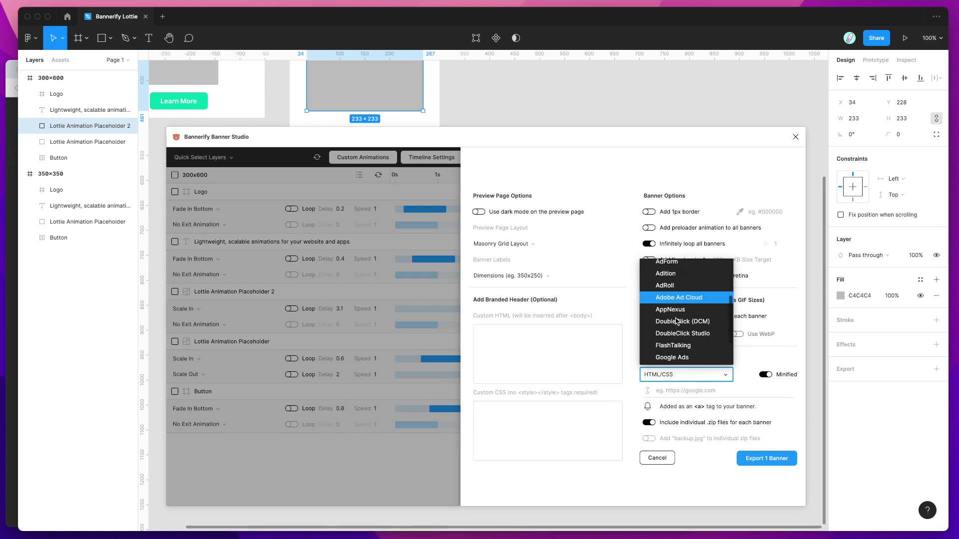
scroll(675, 324, down, 2)
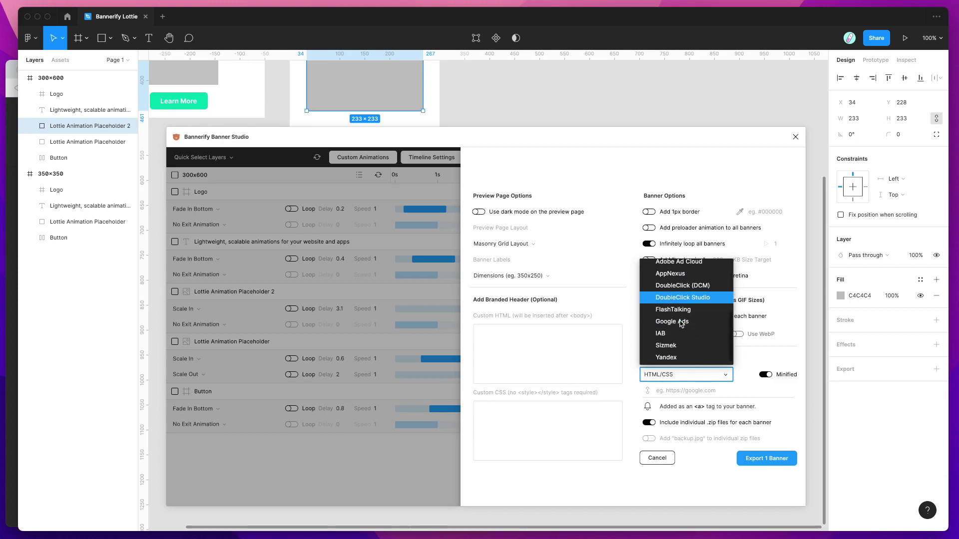
scroll(673, 323, up, 3)
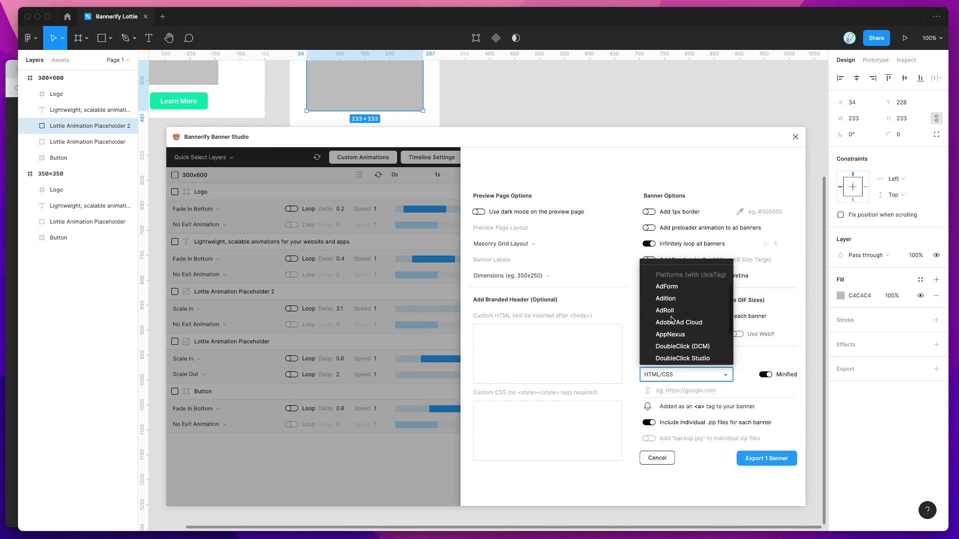
scroll(670, 324, up, 4)
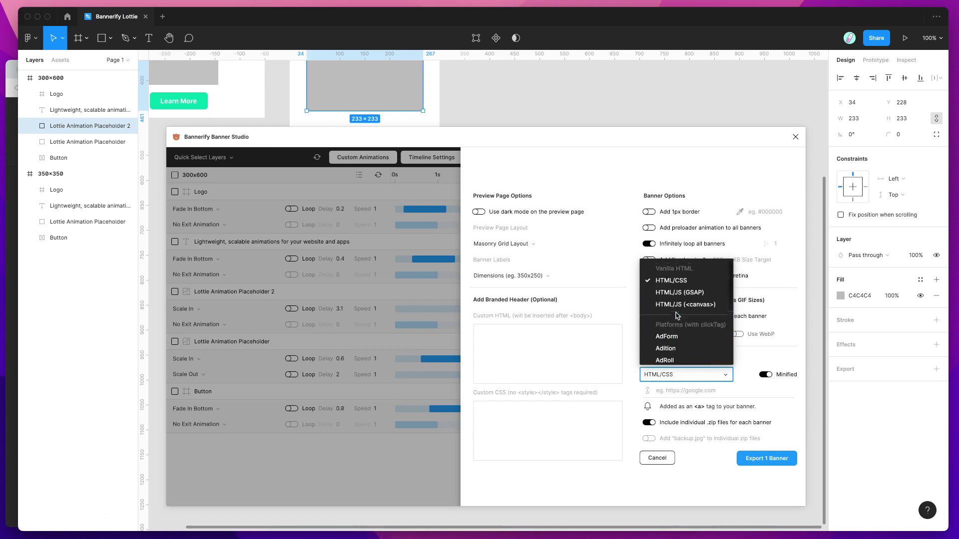
click(667, 284)
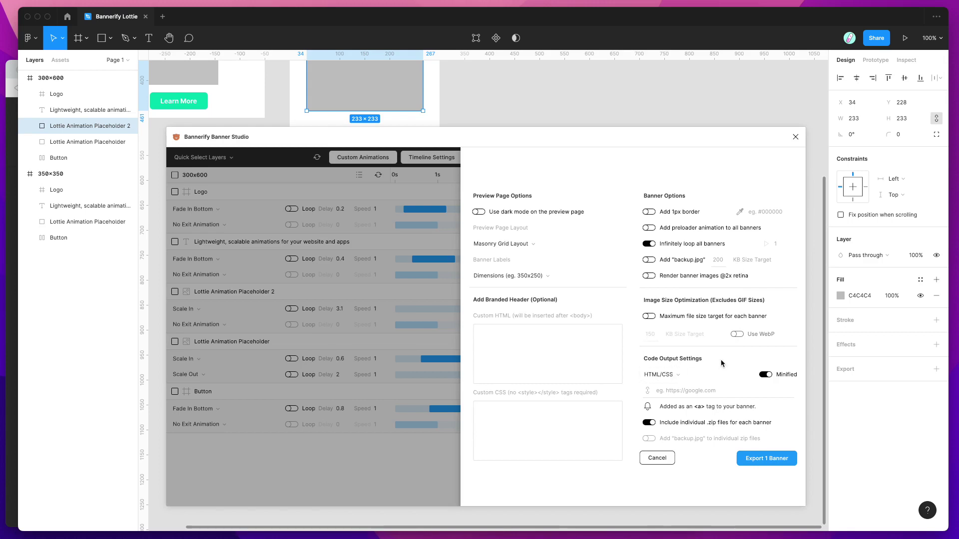
click(760, 461)
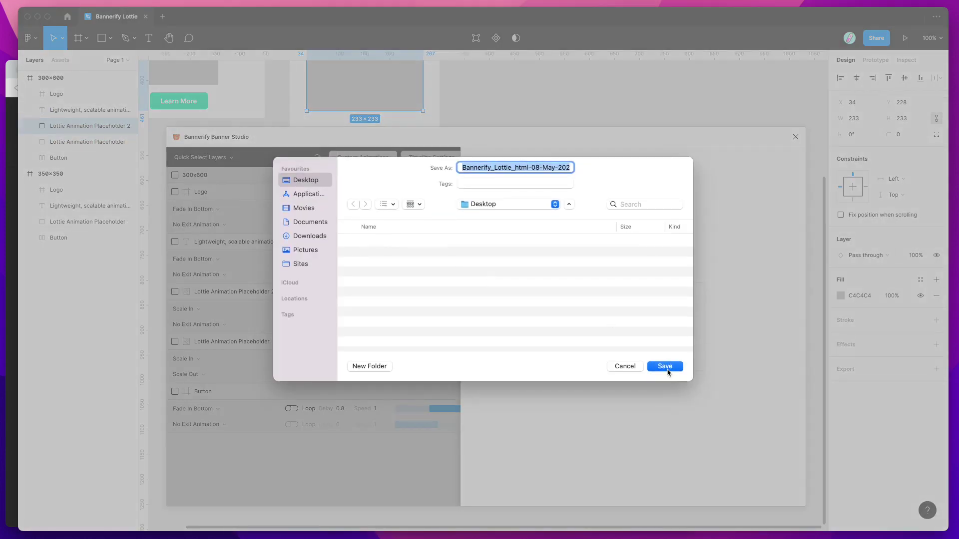
click(666, 368)
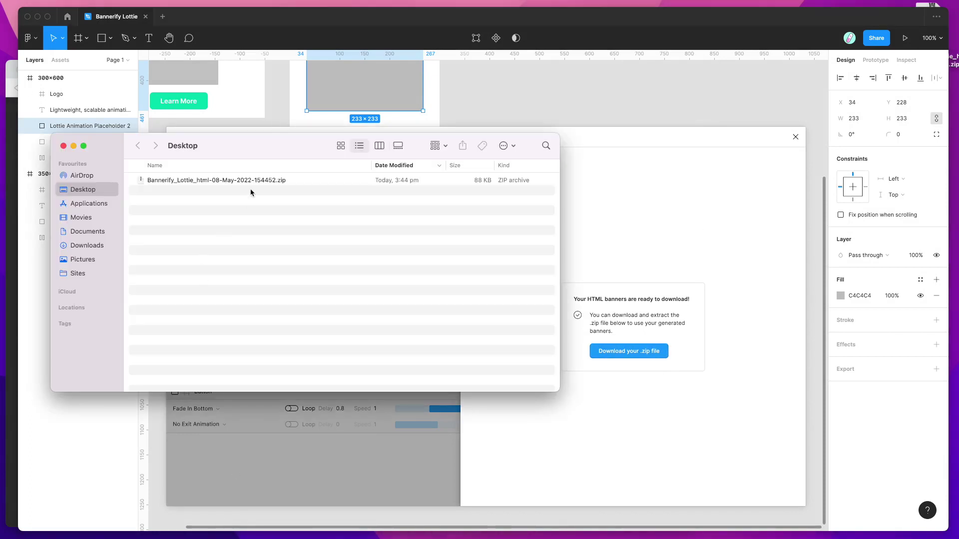
Step: In Finder, extract Bannerify_Lottie_html-08-May-2022-154452.zip, open the extracted folder and select index.html
double_click(248, 181)
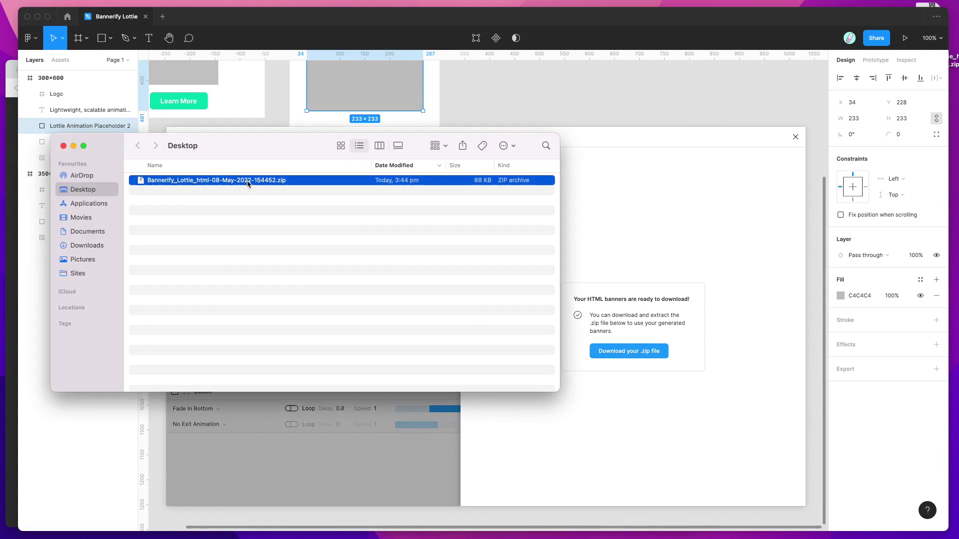
double_click(231, 181)
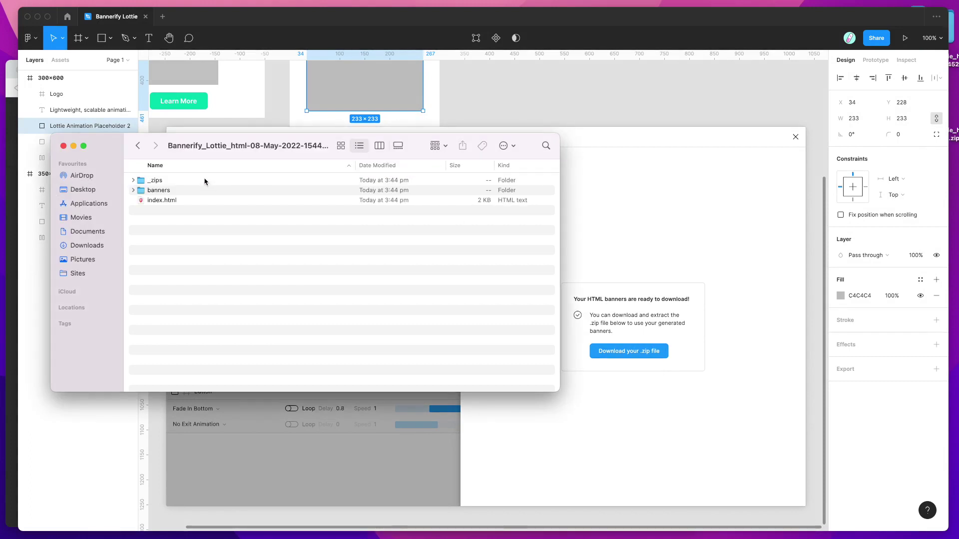
click(156, 200)
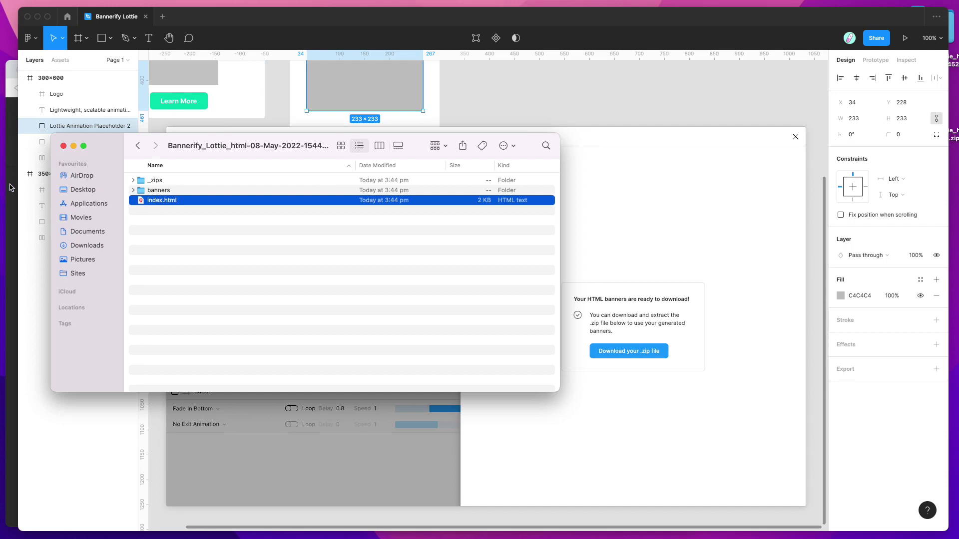
Step: Switch to the browser and try to open index.html in the existing LottieFiles tab
drag(131, 202, 26, 203)
drag(241, 72, 203, 77)
key(super+Tab)
drag(171, 200, 592, 289)
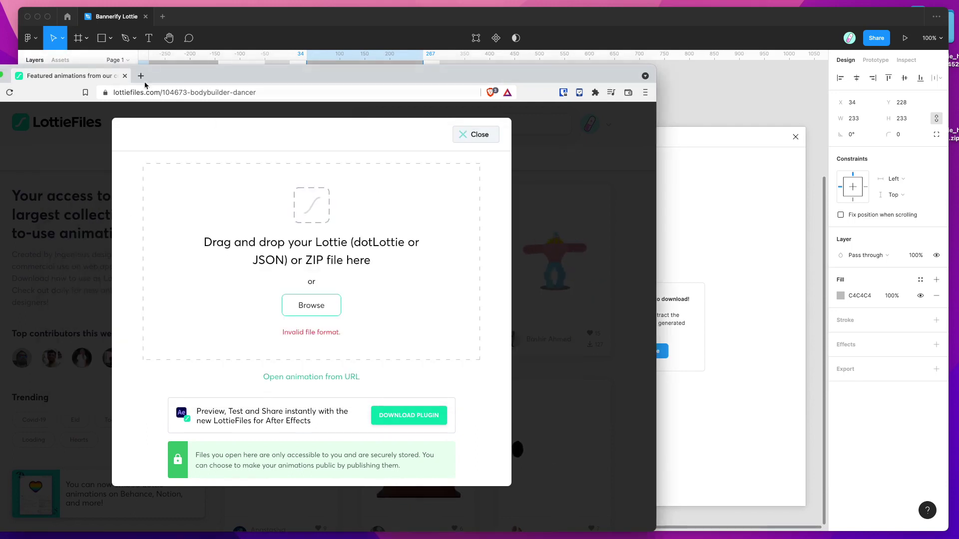
Step: Add a new browser tab, open the exported index.html from Finder in the browser and view the 300x600 banner playing
key(super+t)
key(super+Tab)
drag(163, 200, 254, 415)
drag(346, 71, 482, 64)
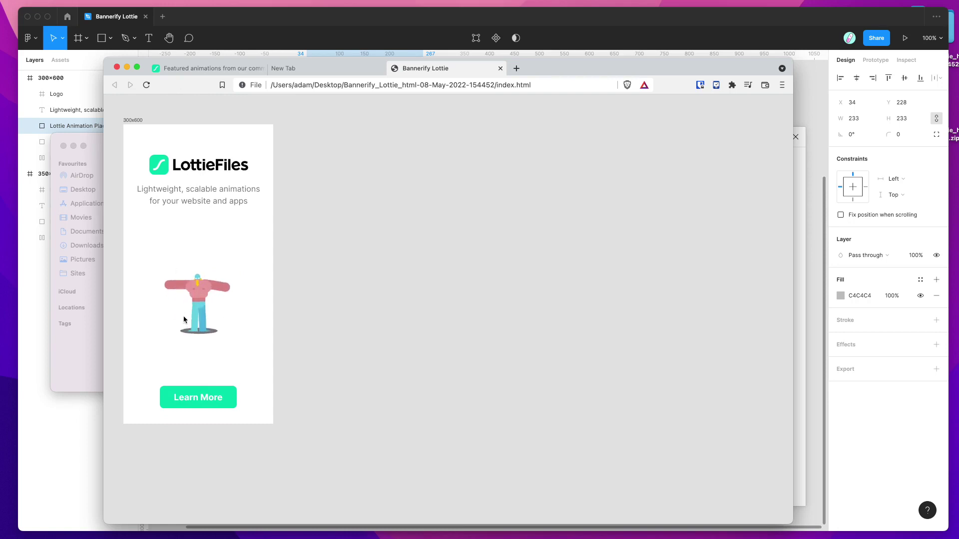
Step: Close the banner preview and the blank tab, hide the browser window and return to Figma
click(500, 69)
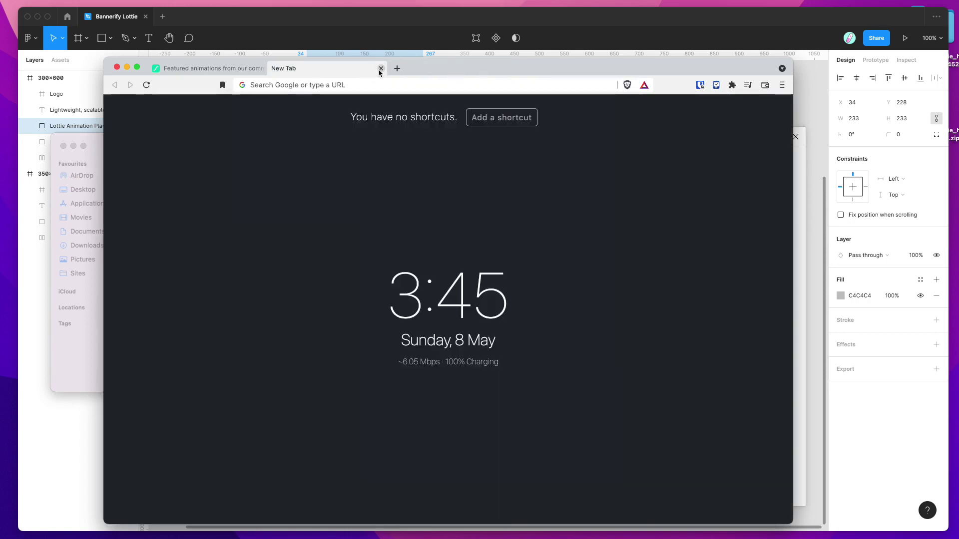
click(380, 68)
click(126, 67)
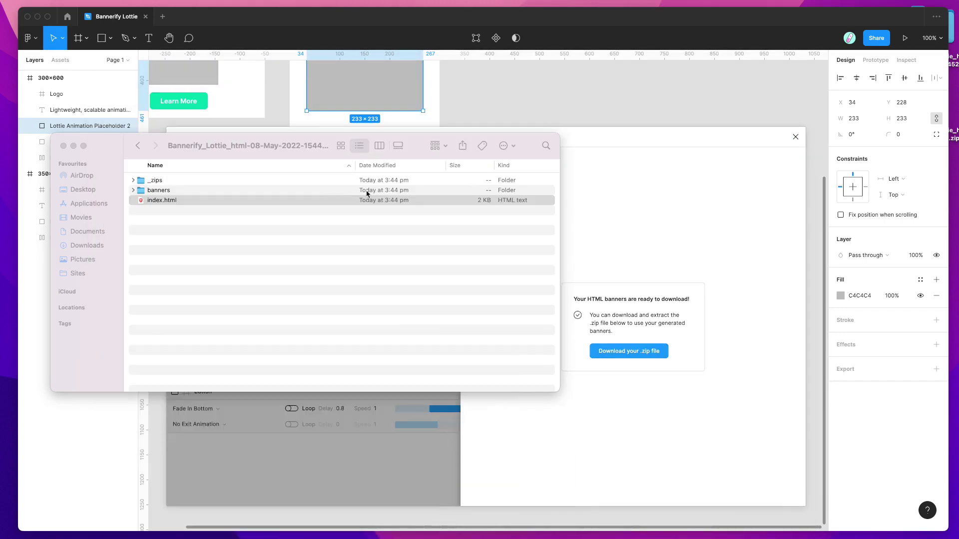
key(super+Tab)
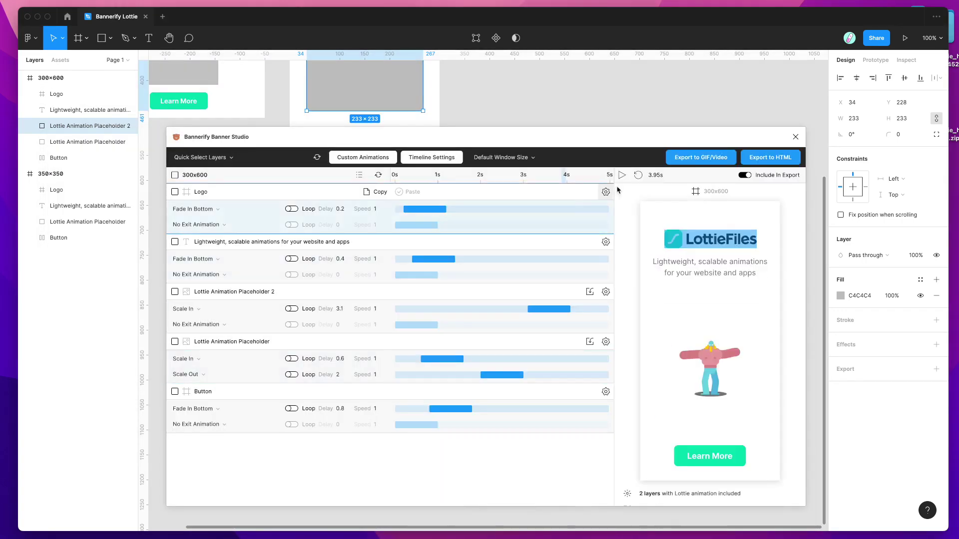
Step: Export the 300x600 banner as a WebM video at 24 FPS and save its .zip to the Desktop
click(688, 159)
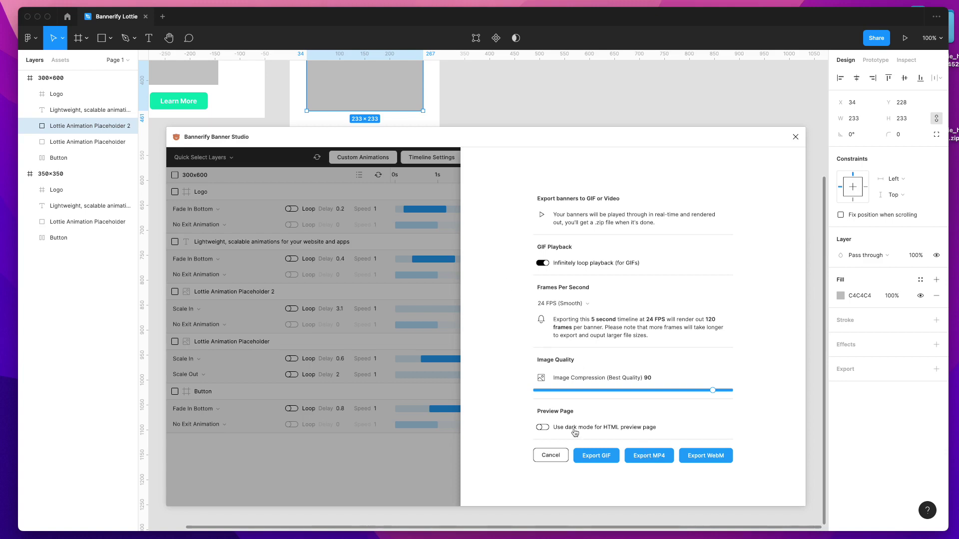
click(455, 378)
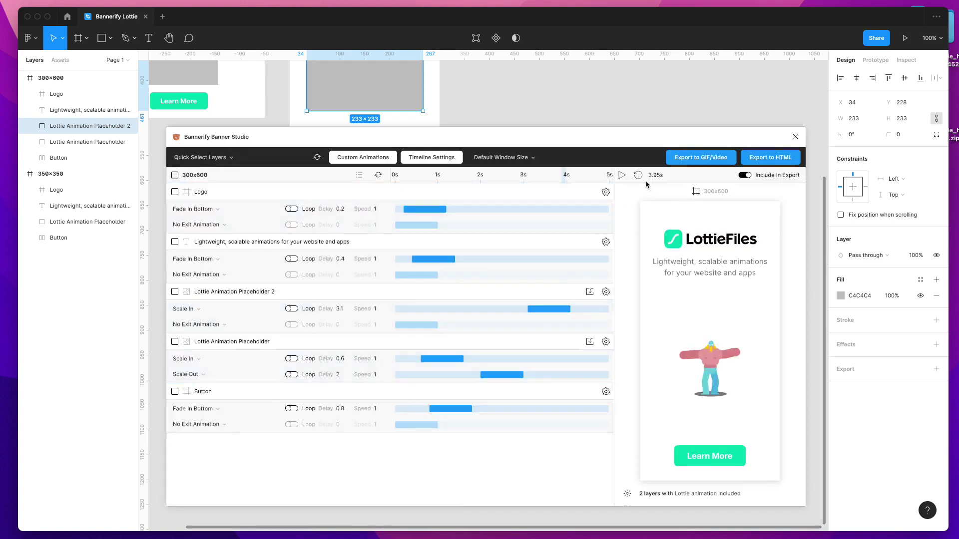
click(693, 161)
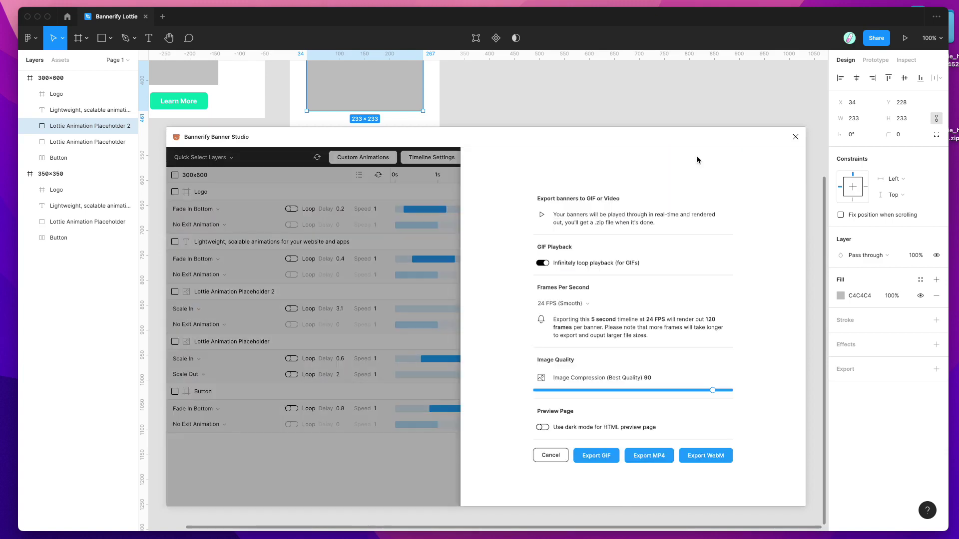
click(697, 457)
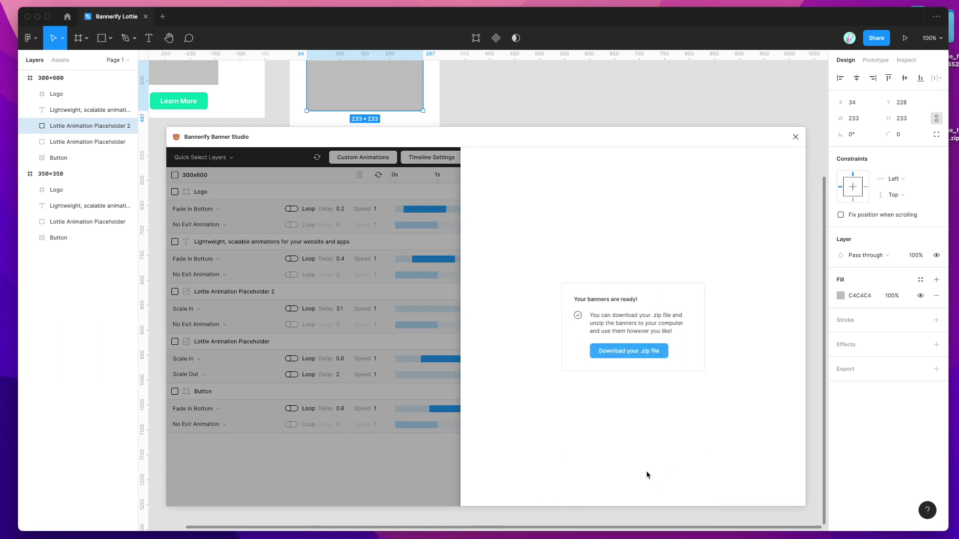
click(621, 354)
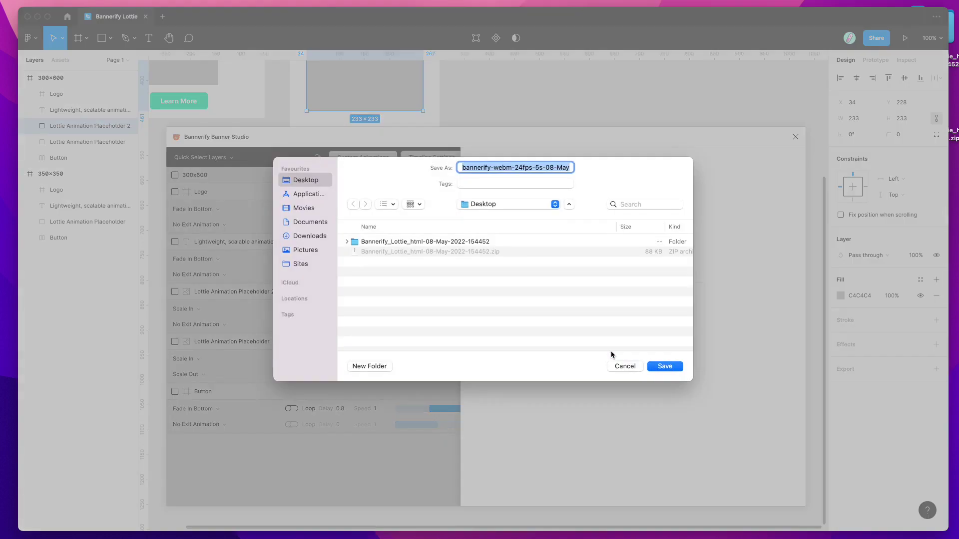
click(664, 367)
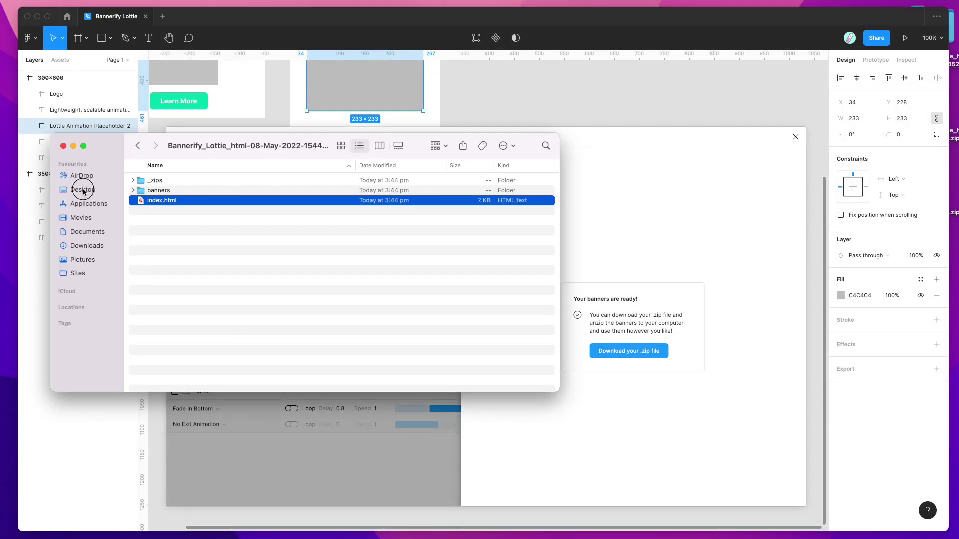
Step: In Finder, extract the bannerify-webm-24fps-5s .zip on the Desktop and open the extracted folder
click(80, 189)
click(209, 183)
double_click(175, 185)
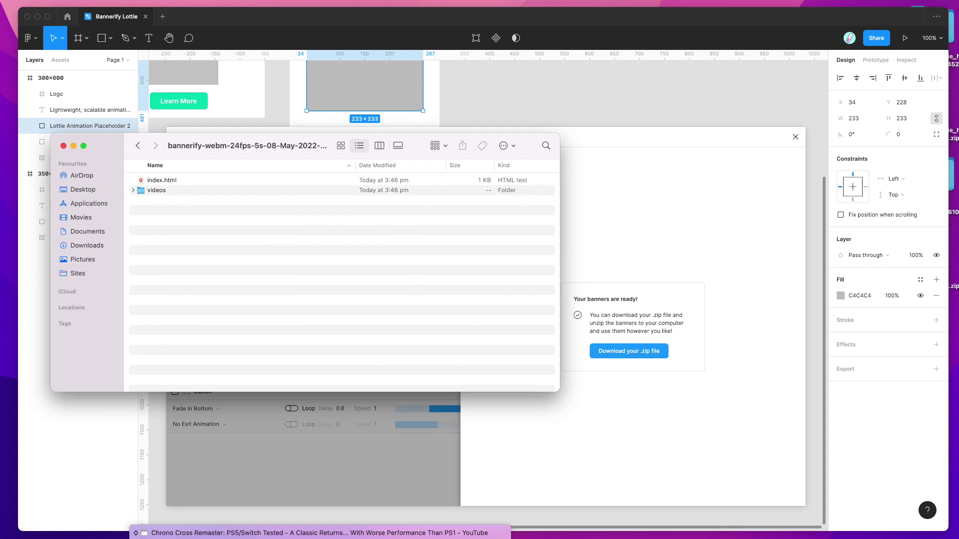
click(202, 279)
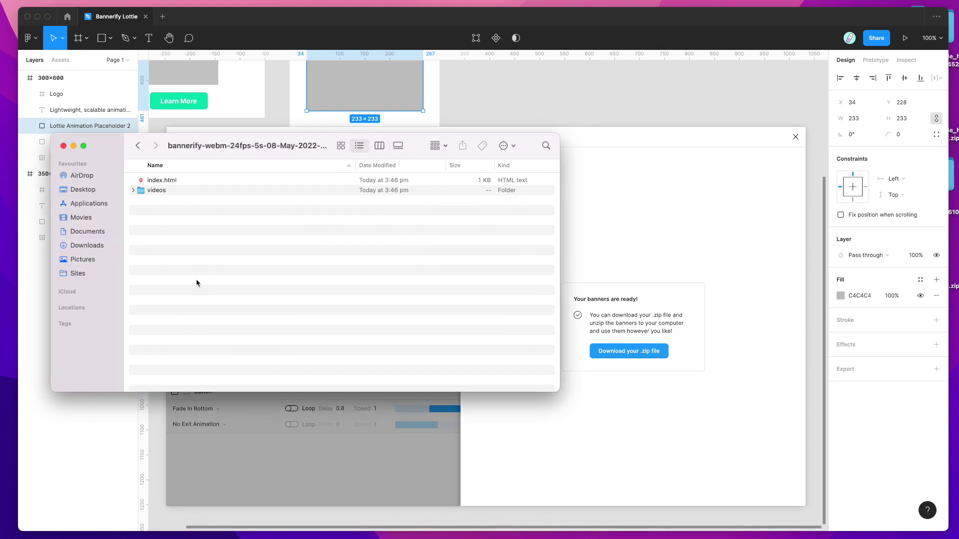
Step: Open the extracted WebM export's index.html in the browser and show all playback controls on the 300x600 banner video
click(162, 181)
double_click(155, 181)
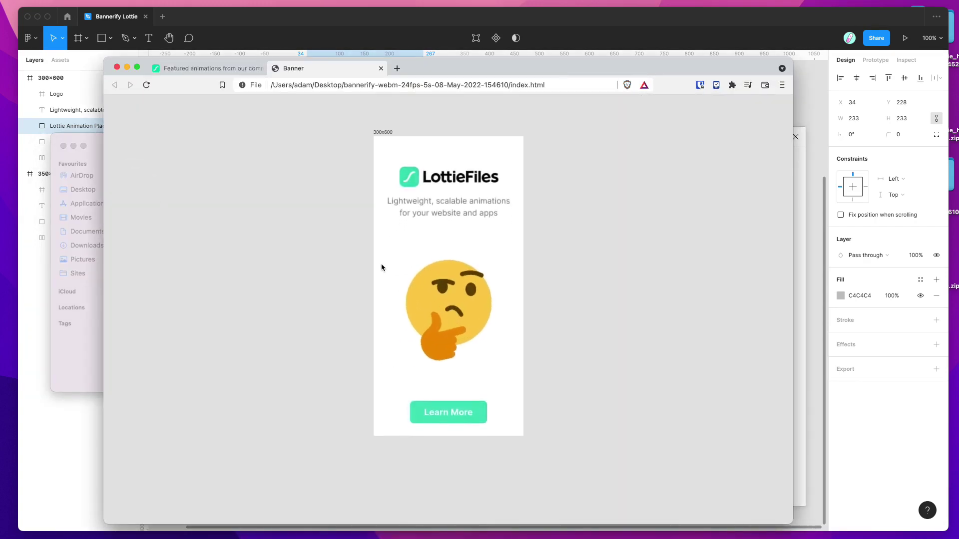
right_click(449, 243)
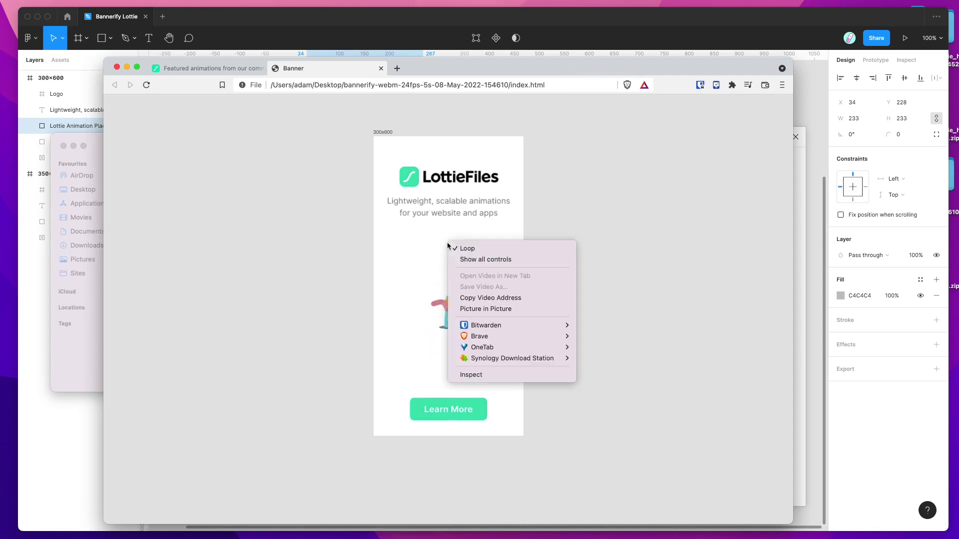
click(474, 260)
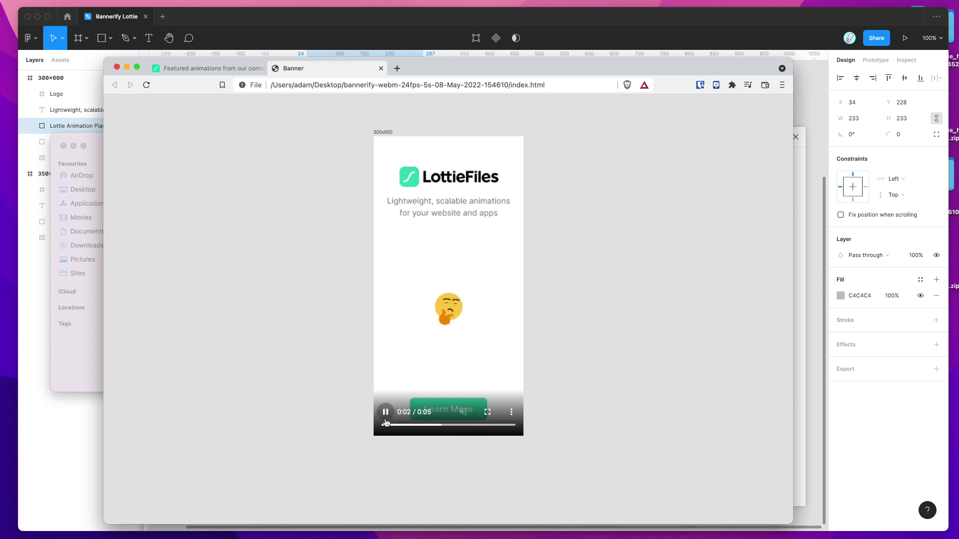
Step: Scrub the banner video back to its start, replay it and pause on the thinking emoji animation
mouse_move(442, 427)
mouse_down()
mouse_move(411, 427)
mouse_move(507, 428)
mouse_move(404, 428)
mouse_move(445, 429)
mouse_up()
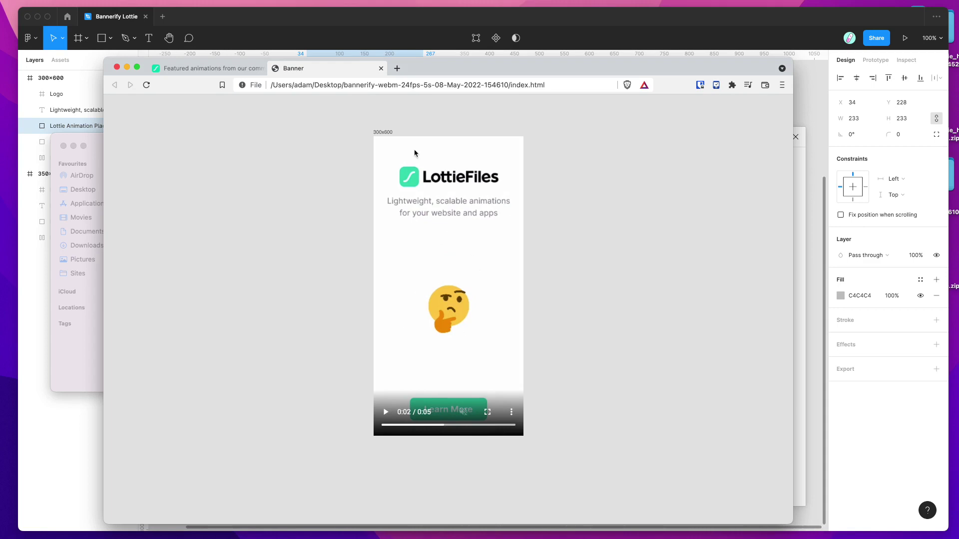
drag(435, 424, 380, 428)
click(386, 413)
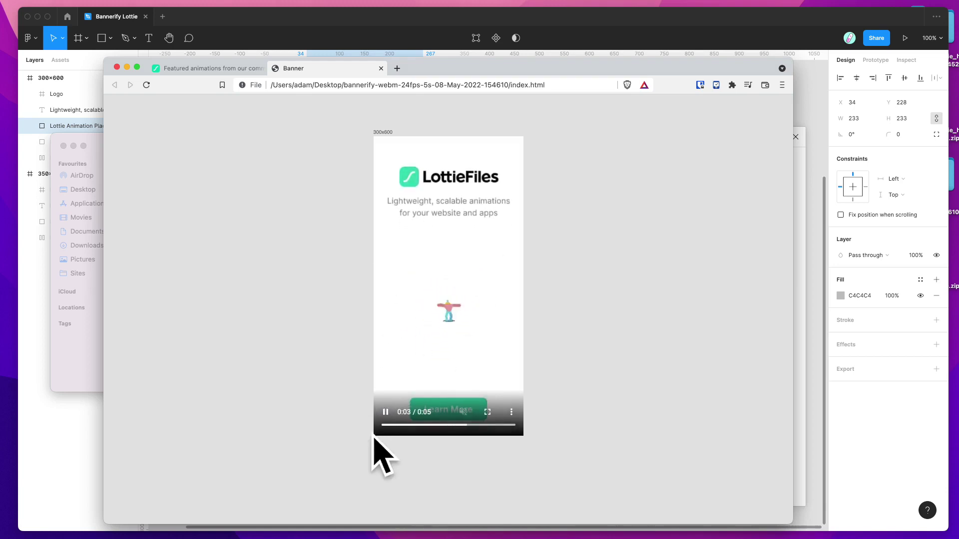
click(386, 414)
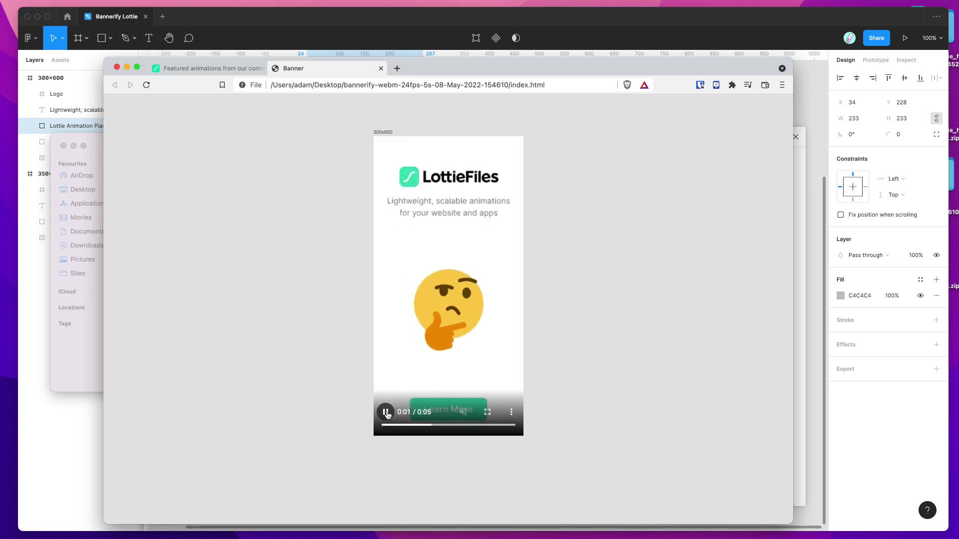
click(386, 413)
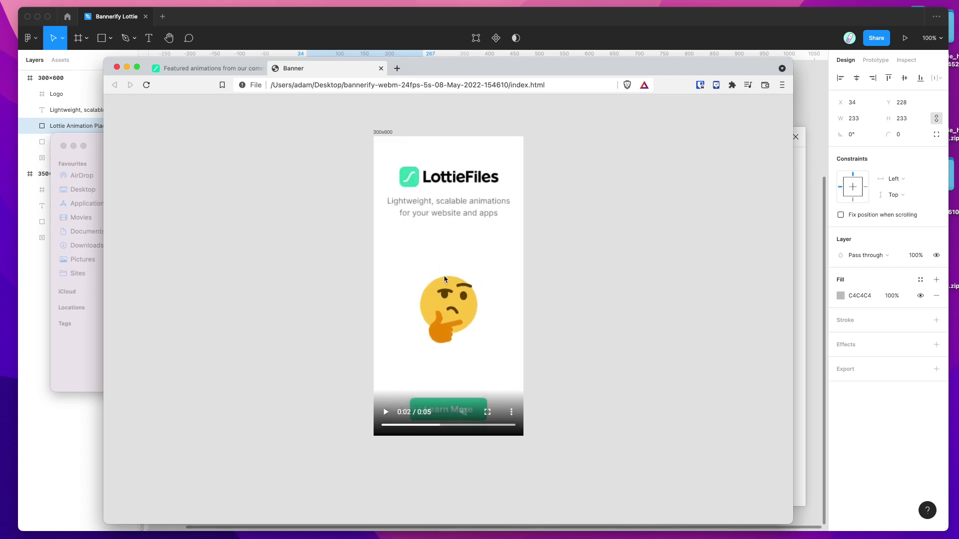
Step: Dismiss the upload dialog on the LottieFiles page and browse the featured animations, comparing them with the exported banner video
click(207, 71)
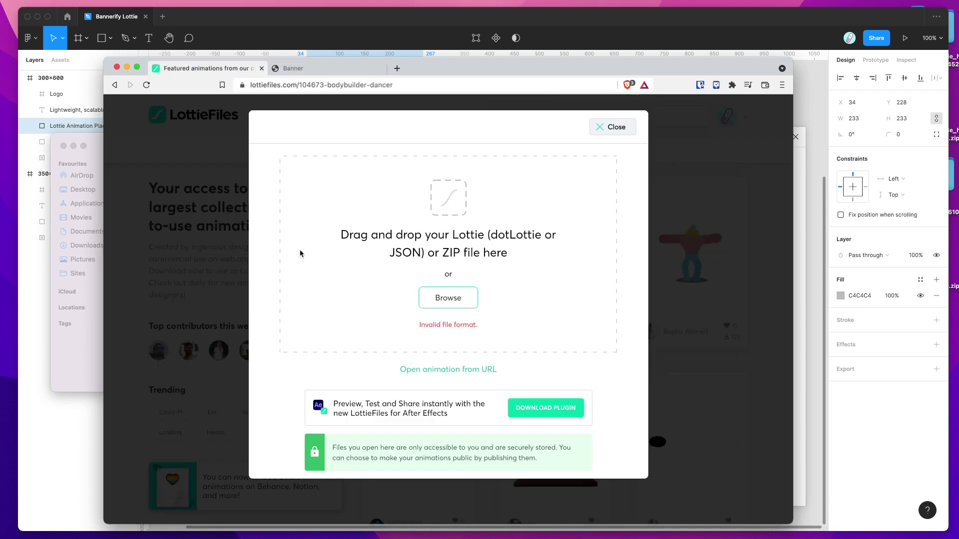
click(612, 125)
scroll(563, 323, down, 5)
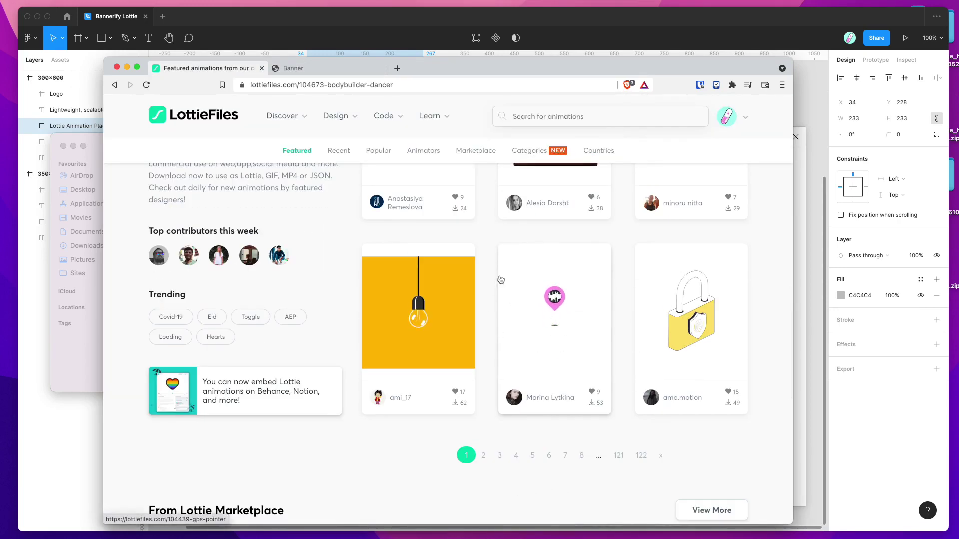
click(294, 68)
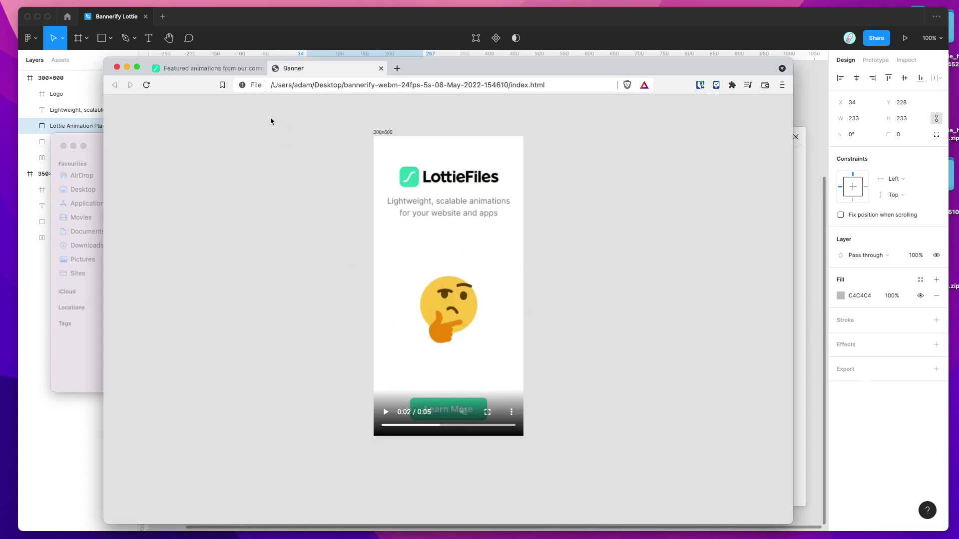
click(210, 69)
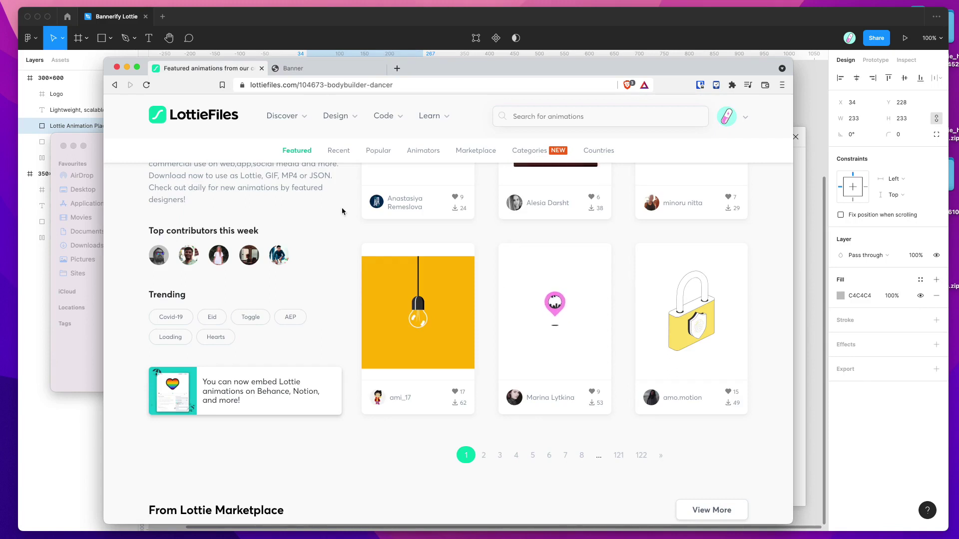
click(295, 68)
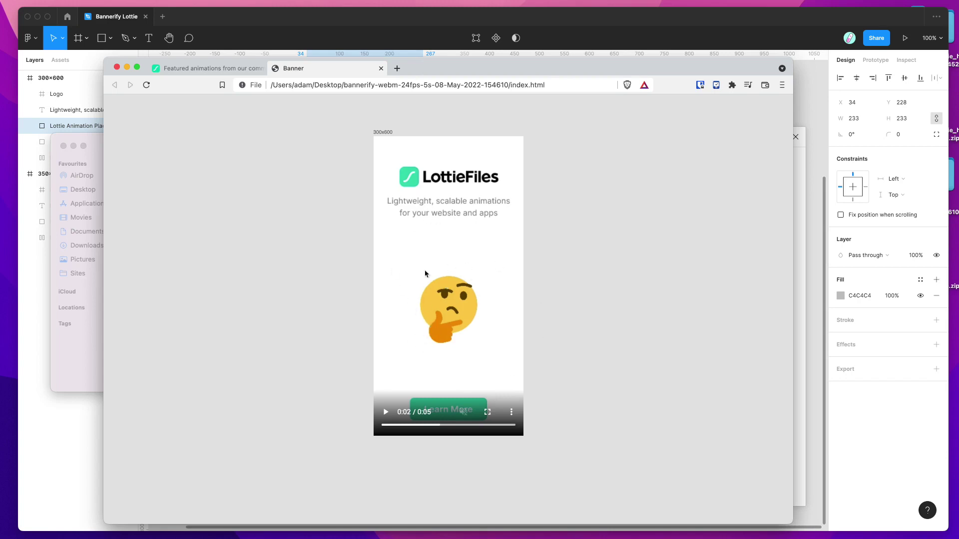
click(223, 71)
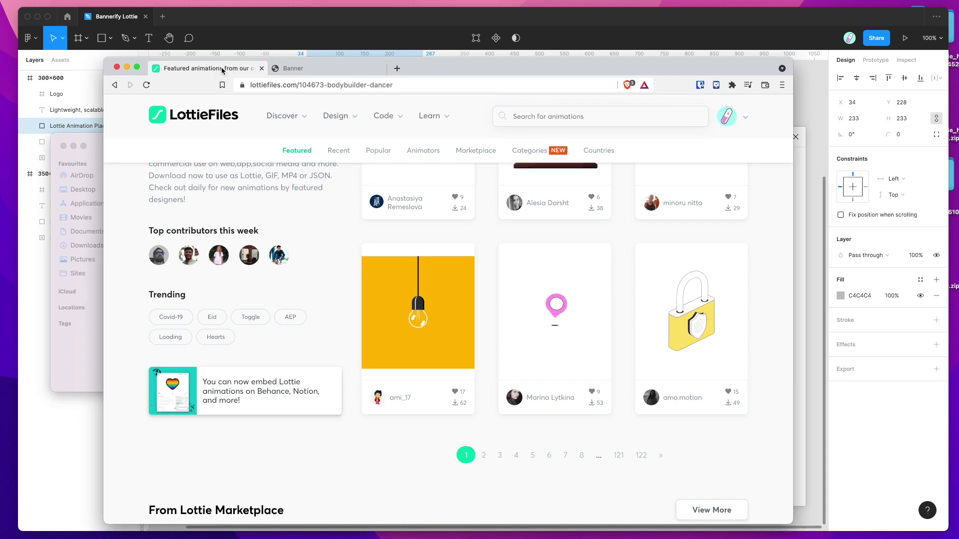
scroll(424, 257, up, 3)
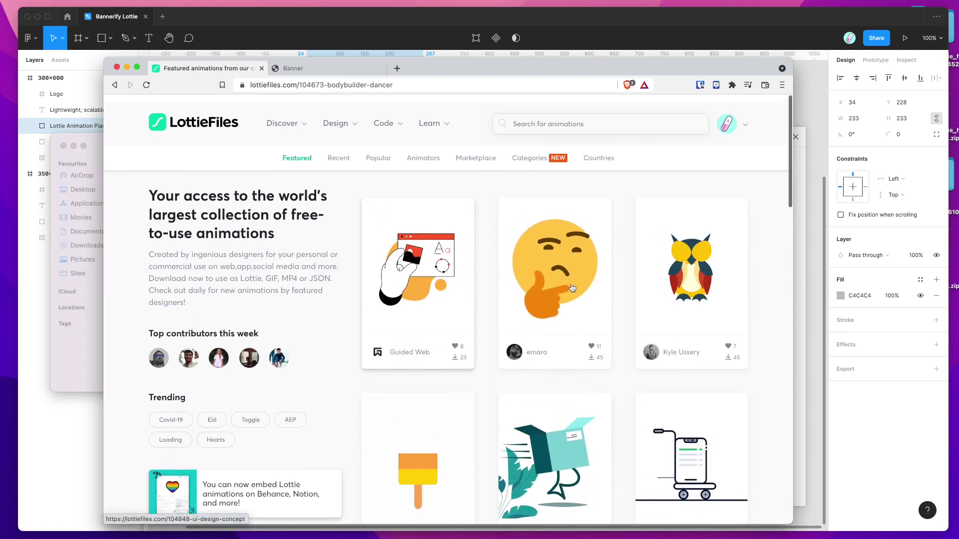
scroll(670, 326, down, 4)
scroll(634, 313, up, 4)
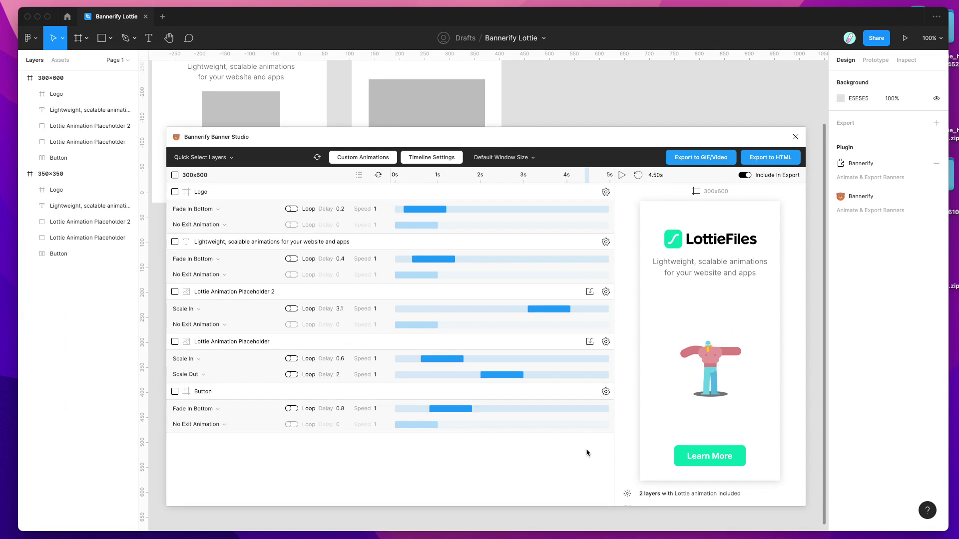
Step: Return to Figma and include the 350x350 banner in the Bannerify export
mouse_move(309, 344)
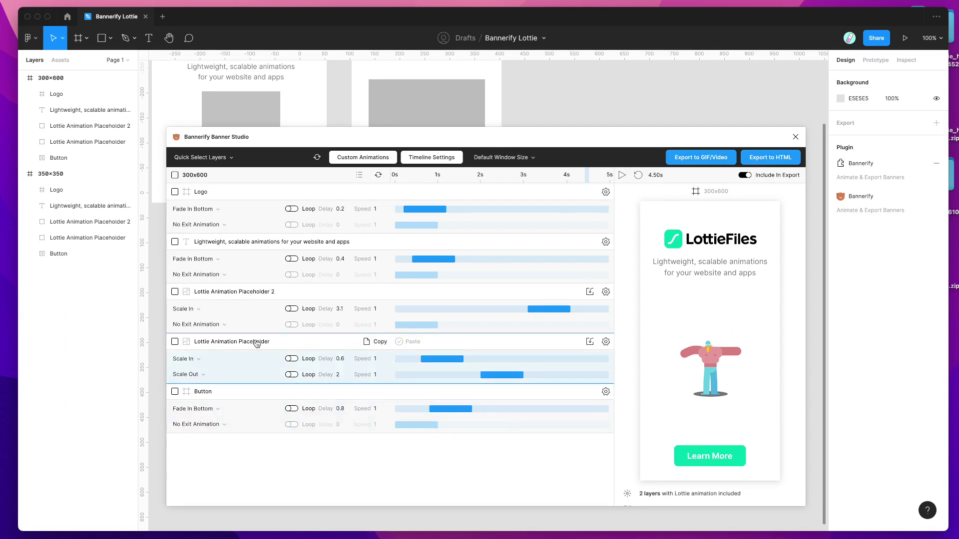
mouse_move(246, 294)
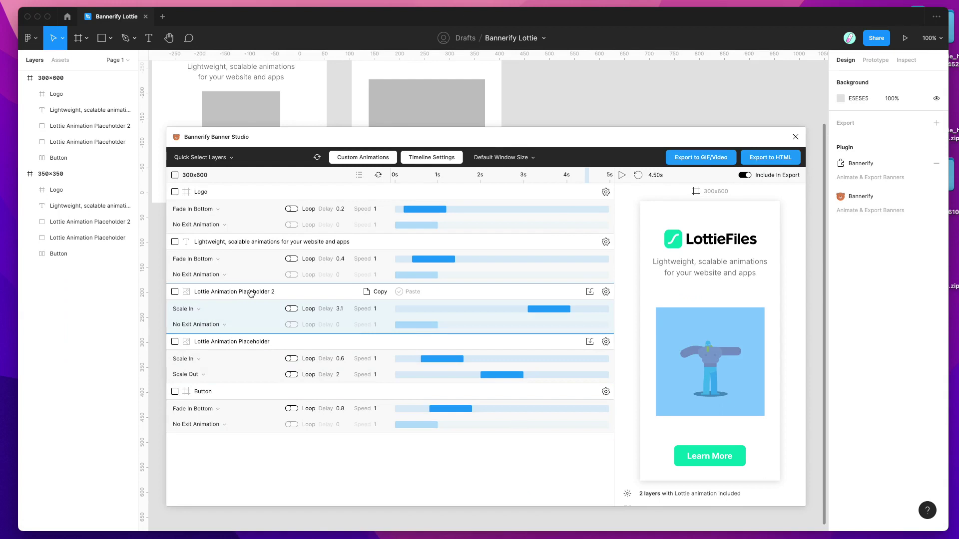
scroll(240, 294, down, 2)
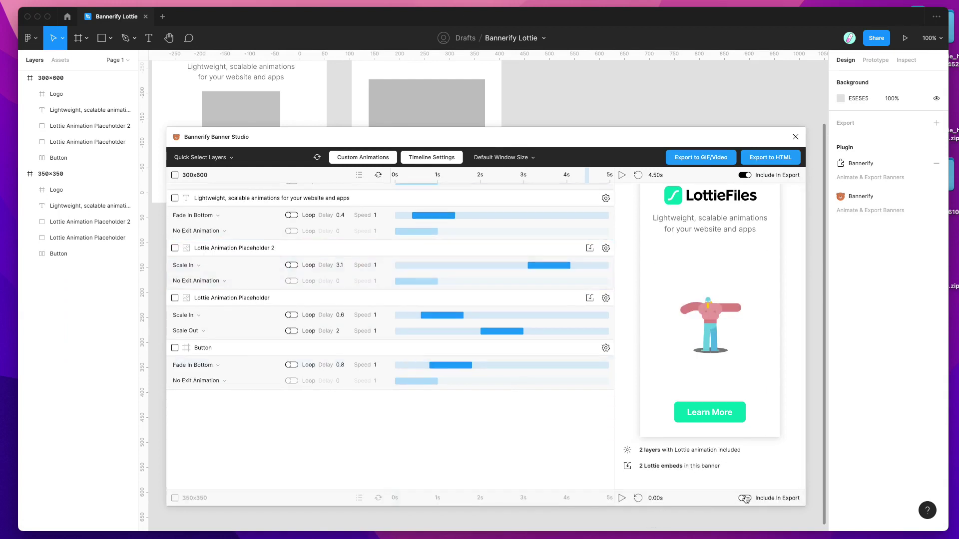
scroll(577, 443, down, 5)
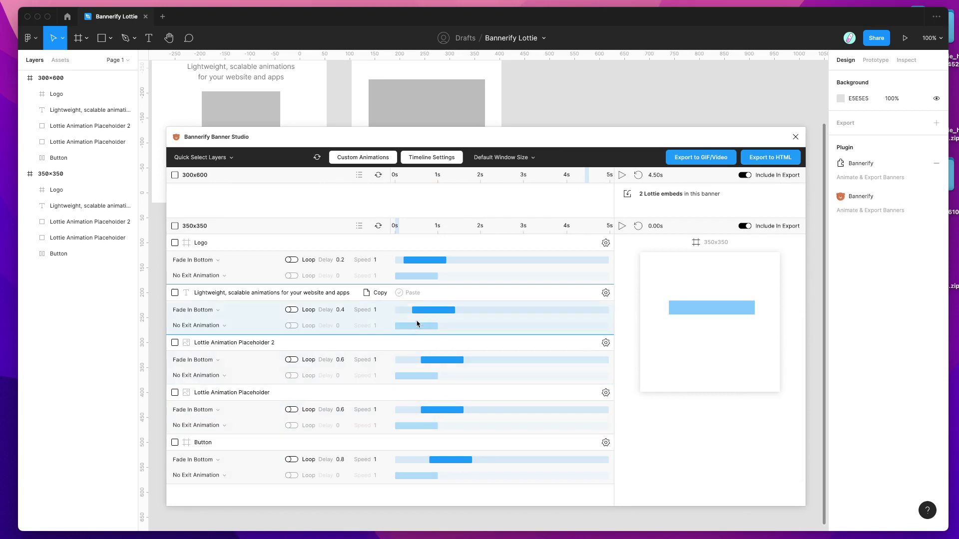
Step: Select the Lottie Animation Placeholder 2 layers in both the 300x600 and 350x350 banners for a batch update
scroll(302, 344, up, 4)
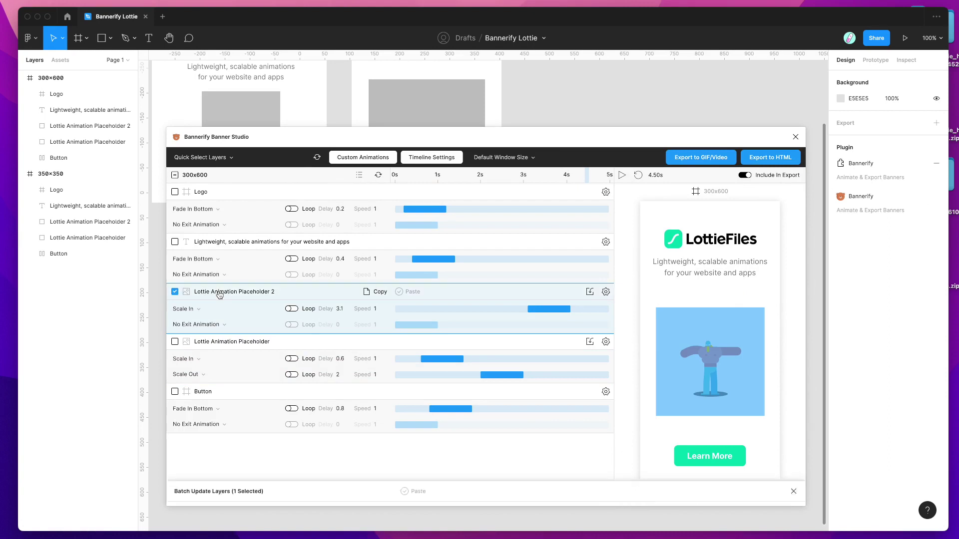
click(219, 295)
scroll(225, 310, down, 5)
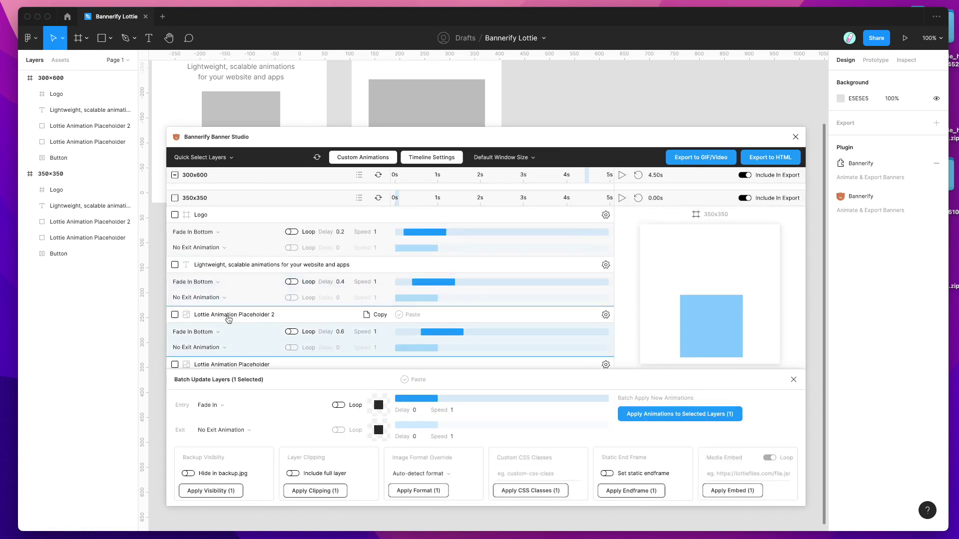
click(198, 319)
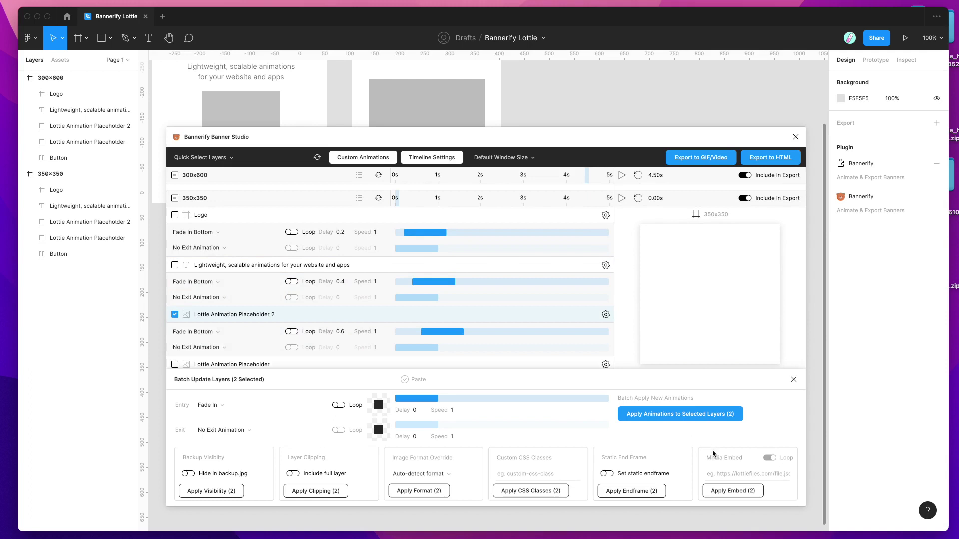
Step: Copy the Lottie embed URL from the layer settings of Lottie Animation Placeholder 2 in the 300x600 banner
click(718, 473)
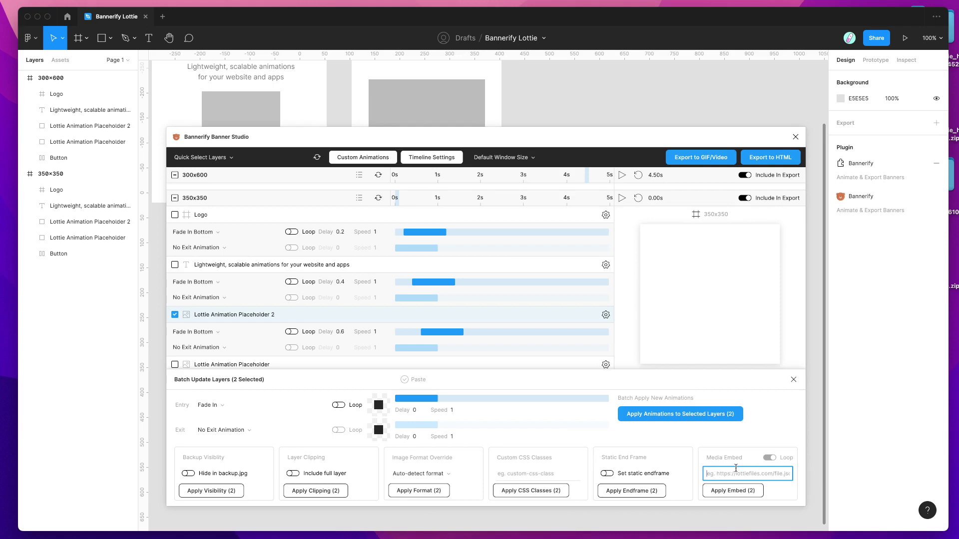
scroll(561, 310, up, 5)
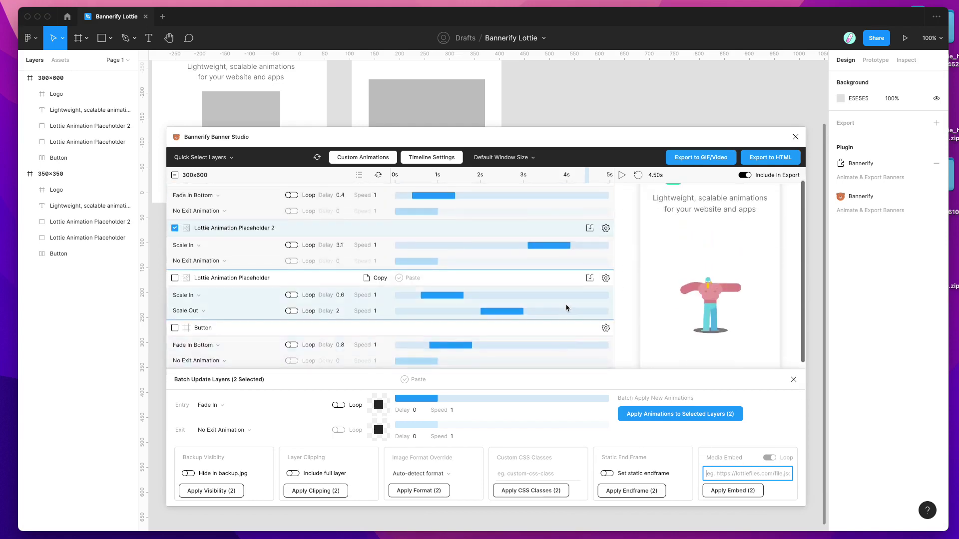
scroll(567, 308, up, 1)
click(589, 246)
click(639, 395)
key(ctrl+a)
click(487, 284)
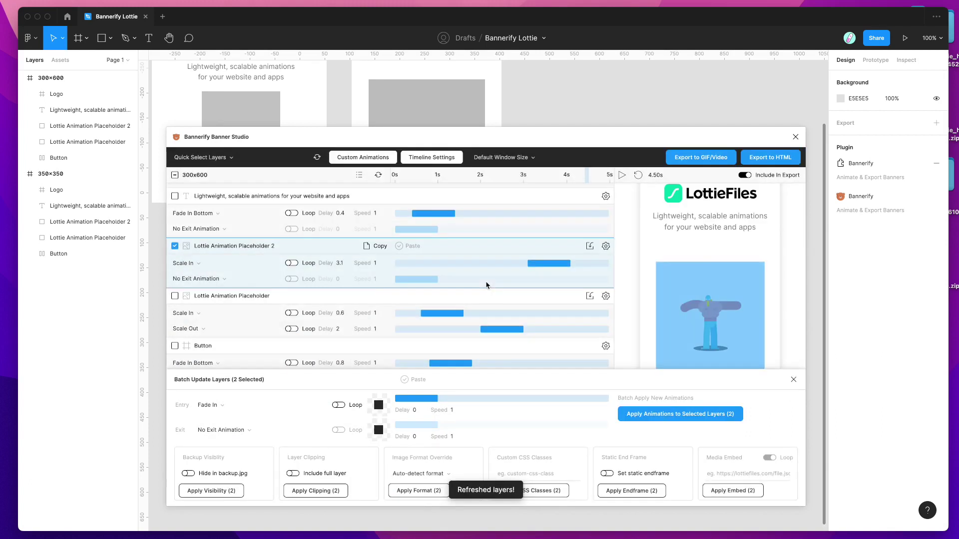
Step: Paste the copied lf20_w8ux4dg7.json URL as the looping media embed and apply it to both selected layers
scroll(559, 302, down, 1)
click(727, 474)
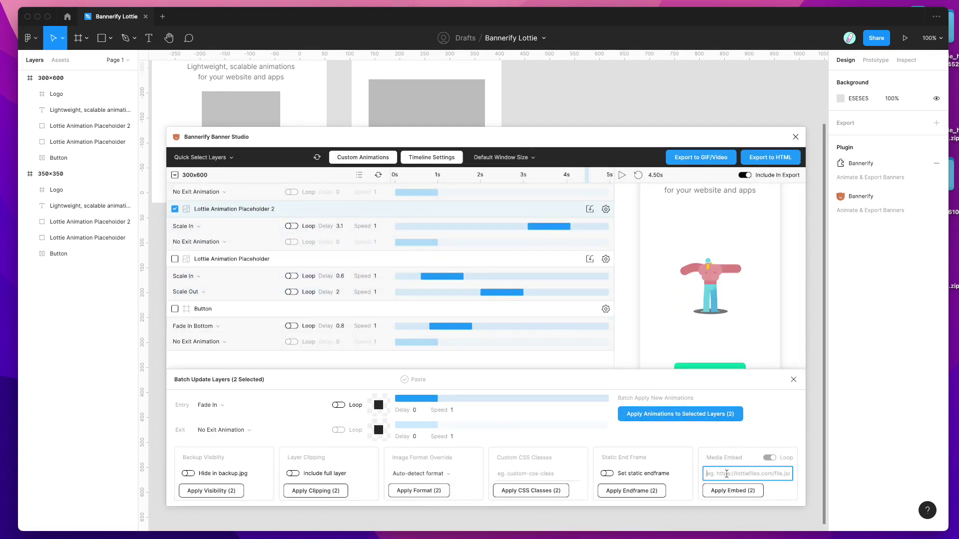
key(super+v)
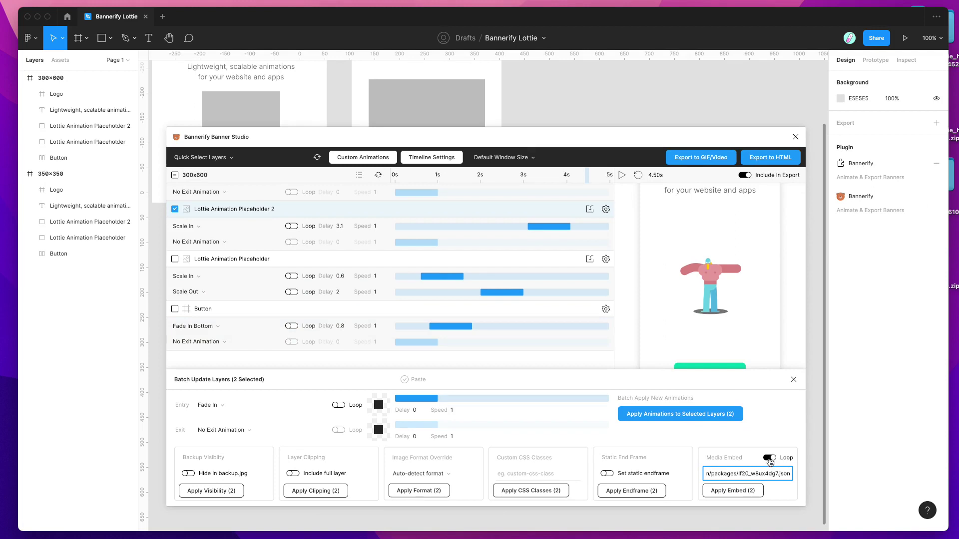
click(729, 492)
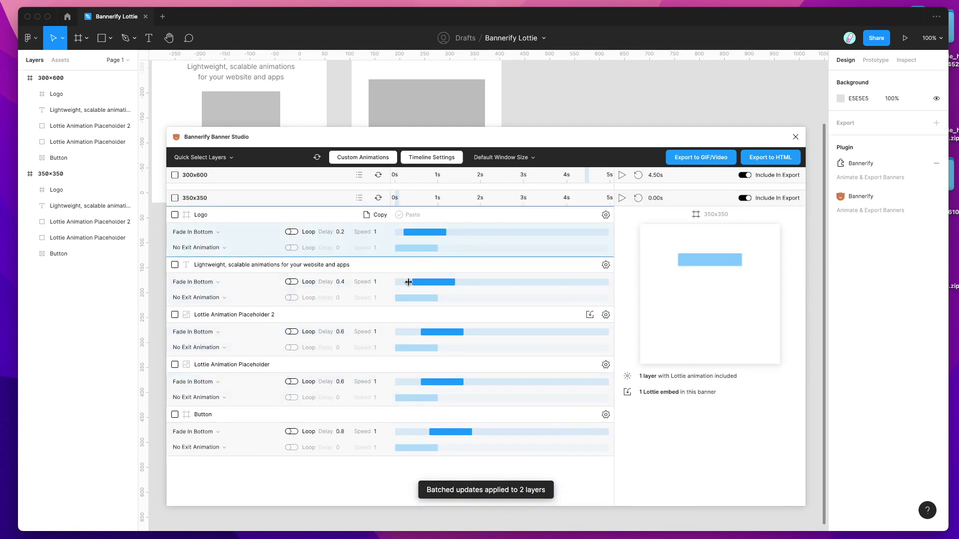
Step: Delay the entrance of Lottie Animation Placeholder 2 in the 350x350 banner to 2.3 and preview the banner at 2.70s
drag(439, 330, 513, 331)
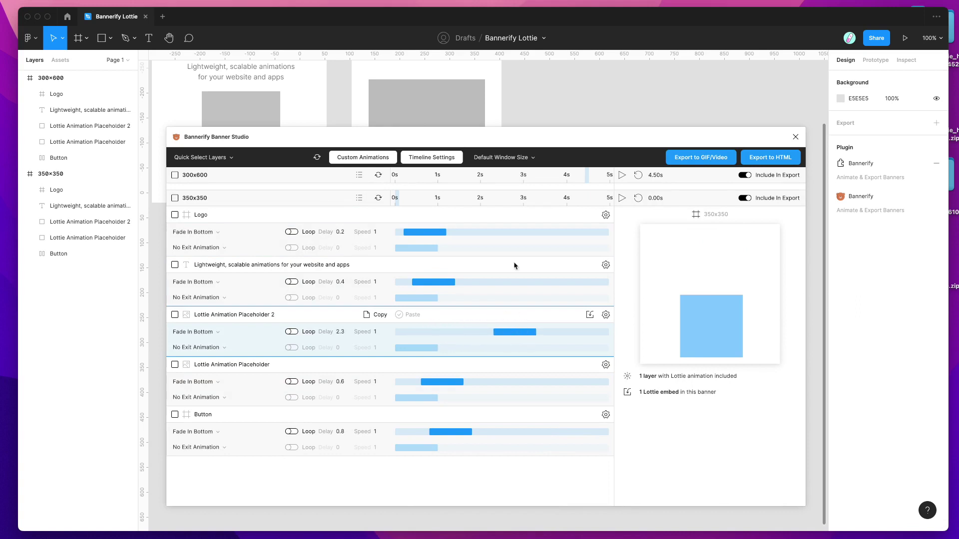
mouse_move(493, 197)
mouse_down()
mouse_move(521, 197)
mouse_move(511, 197)
mouse_up()
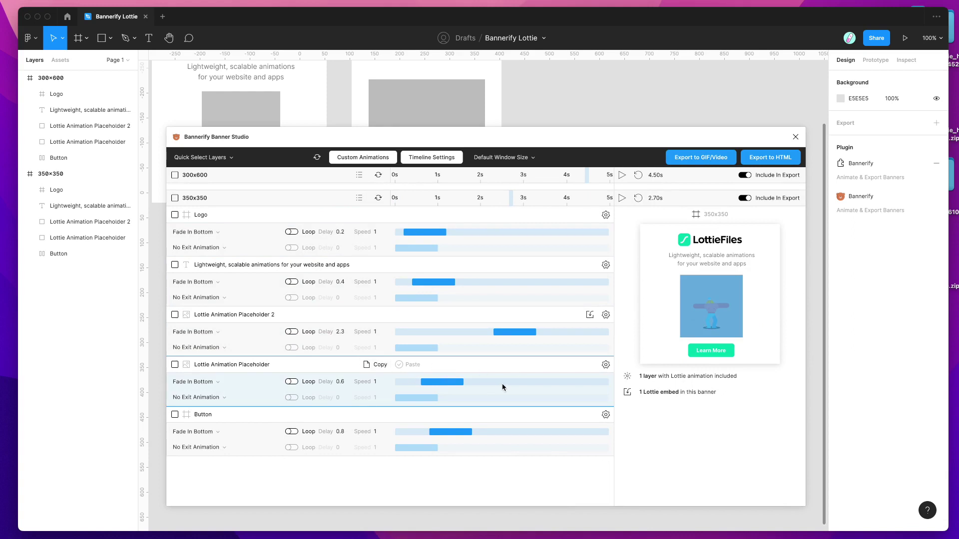
Step: Copy the lf20_vvx2gjpt.json embed URL from the 300x600 banner's Lottie Animation Placeholder into the same layer of the 350x350 banner
scroll(466, 374, up, 3)
scroll(464, 380, down, 2)
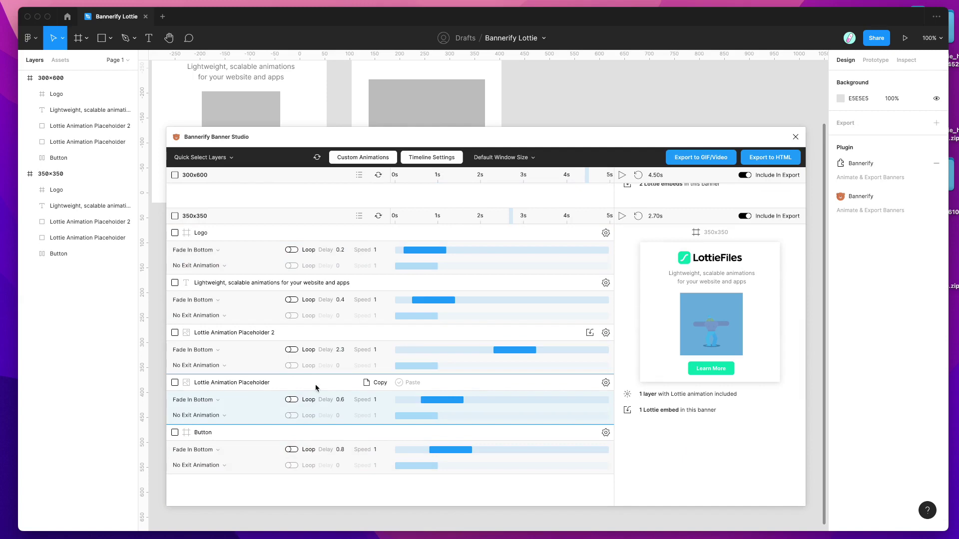
scroll(413, 386, up, 5)
click(591, 279)
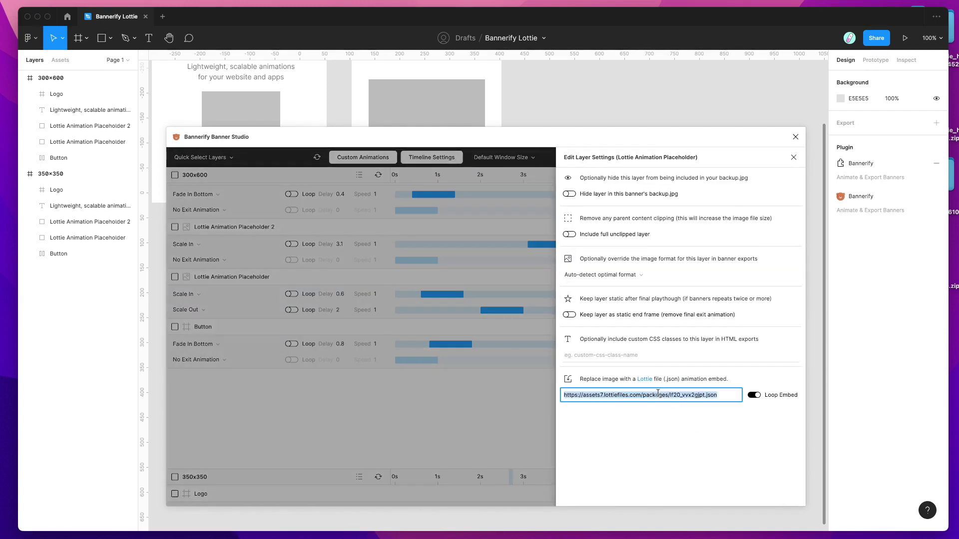
click(448, 406)
scroll(450, 399, down, 5)
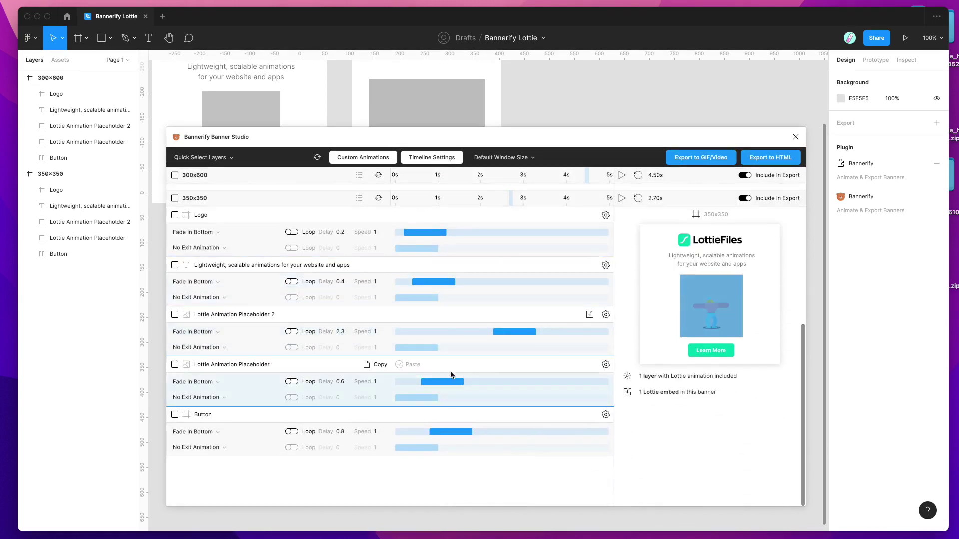
click(603, 367)
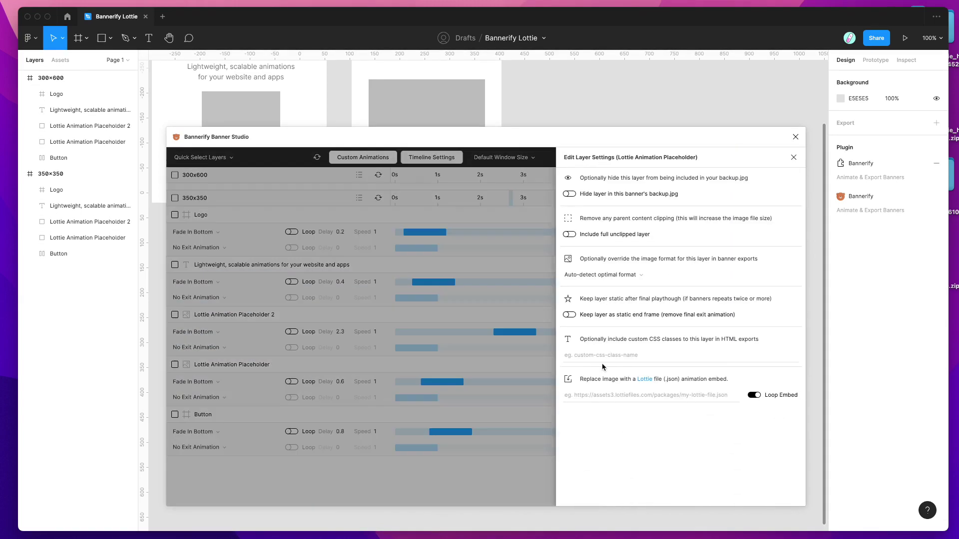
click(507, 369)
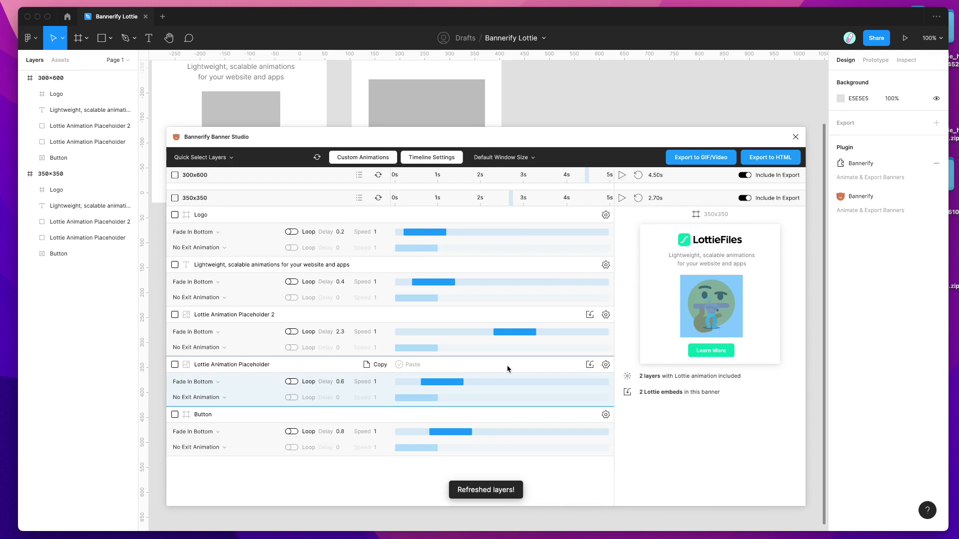
Step: Copy the animations of Lottie Animation Placeholder from the 300x600 banner and paste them onto the same layer in the 350x350 banner
drag(510, 199, 523, 200)
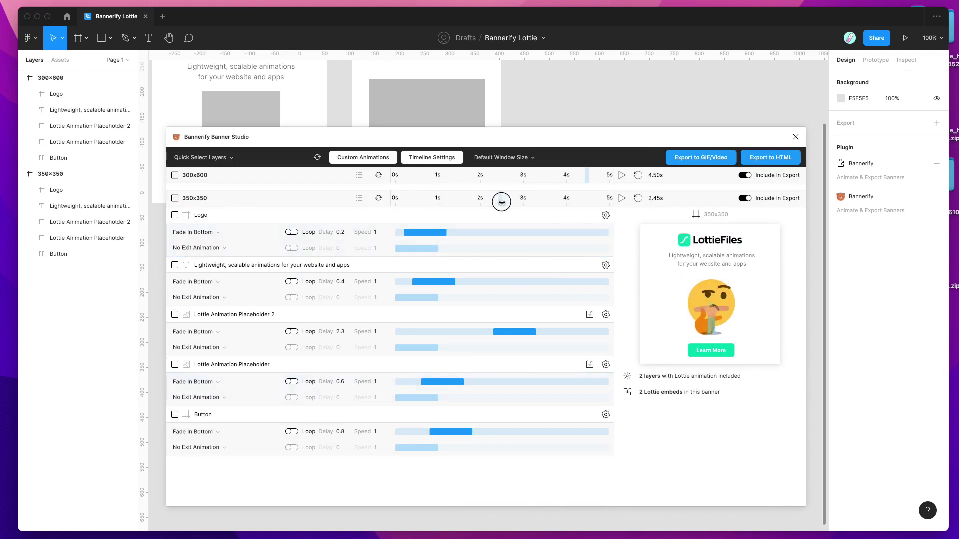
scroll(460, 305, up, 5)
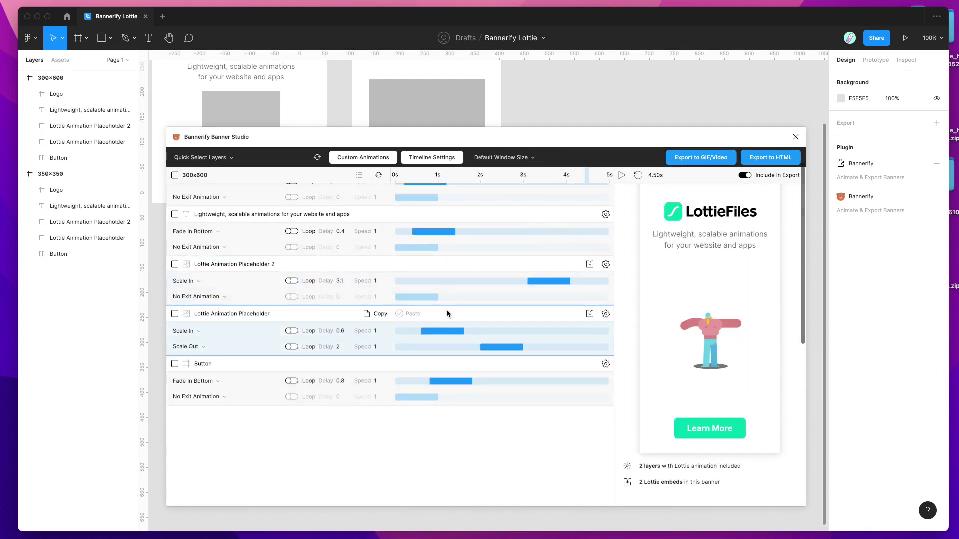
click(373, 317)
scroll(391, 317, down, 5)
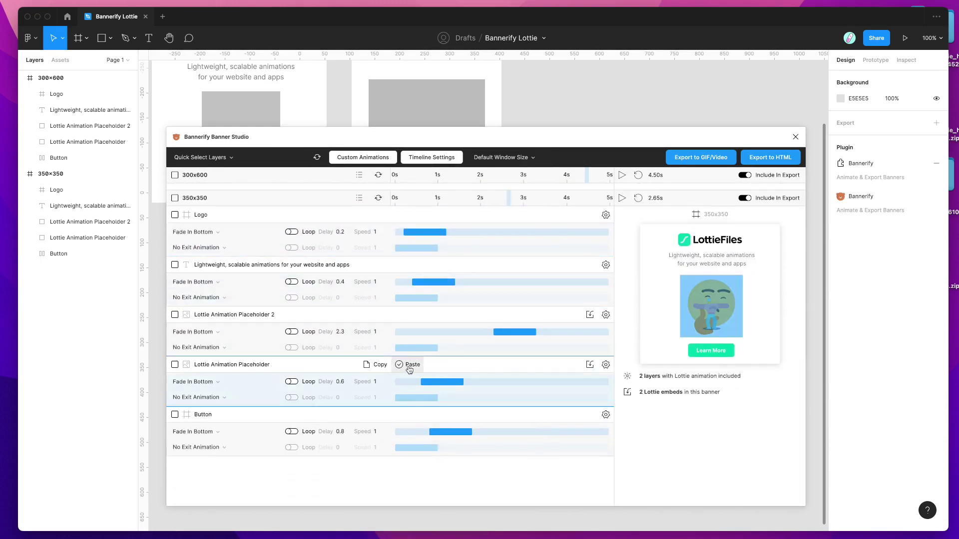
click(413, 370)
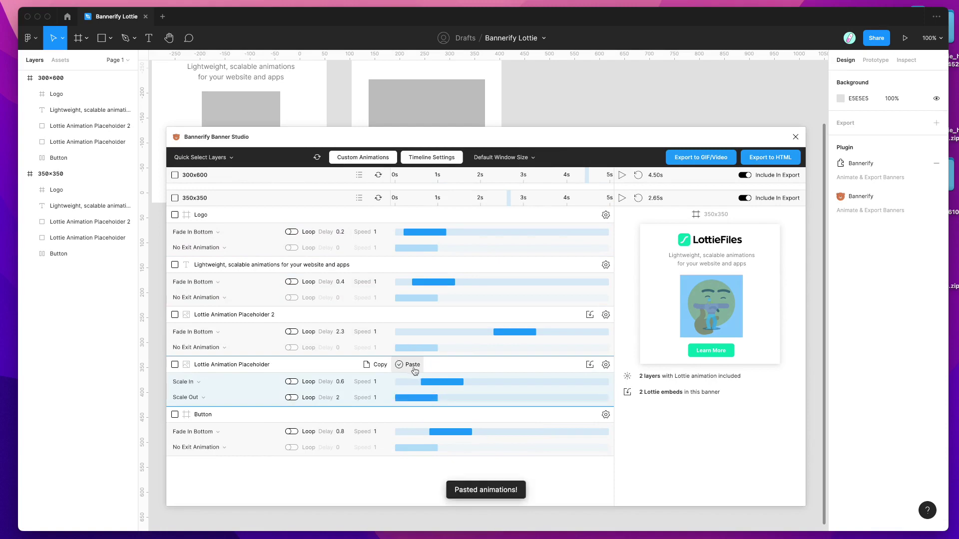
Step: Copy the animations of Lottie Animation Placeholder 2 from the 300x600 banner onto its counterpart in the 350x350 banner
scroll(413, 359, up, 10)
click(381, 282)
scroll(446, 329, down, 10)
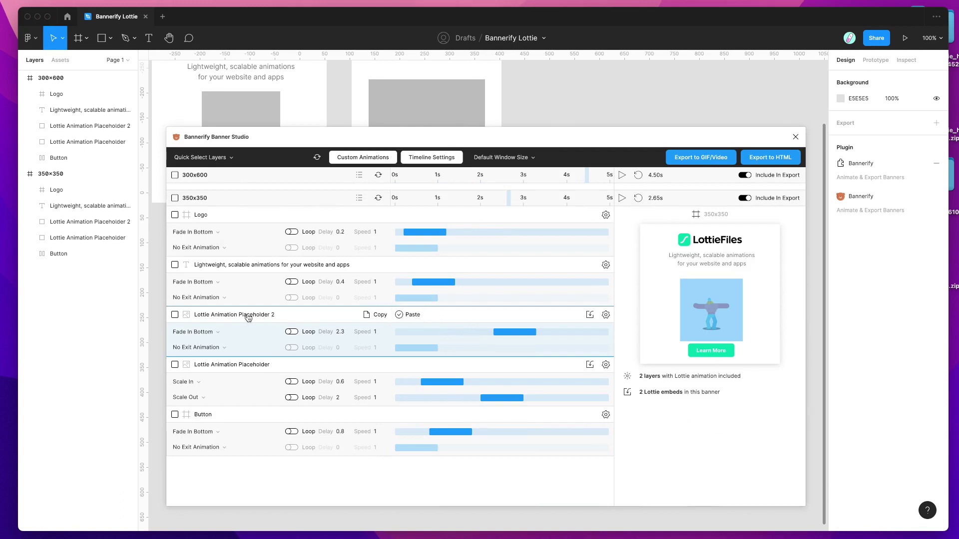
click(411, 315)
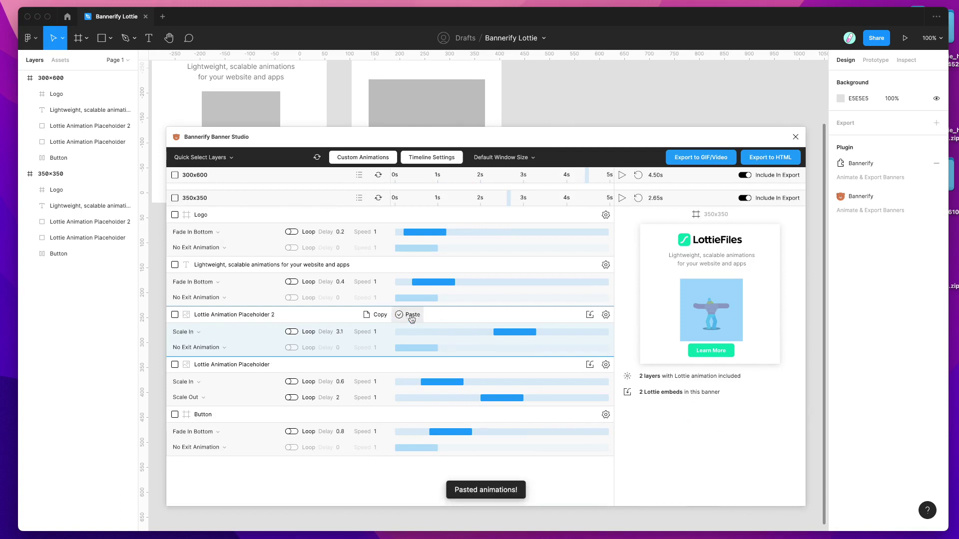
Step: Play the 350x350 banner's animation preview to check the entrance and exit timing of the Lottie layers
scroll(640, 219, up, 1)
click(640, 217)
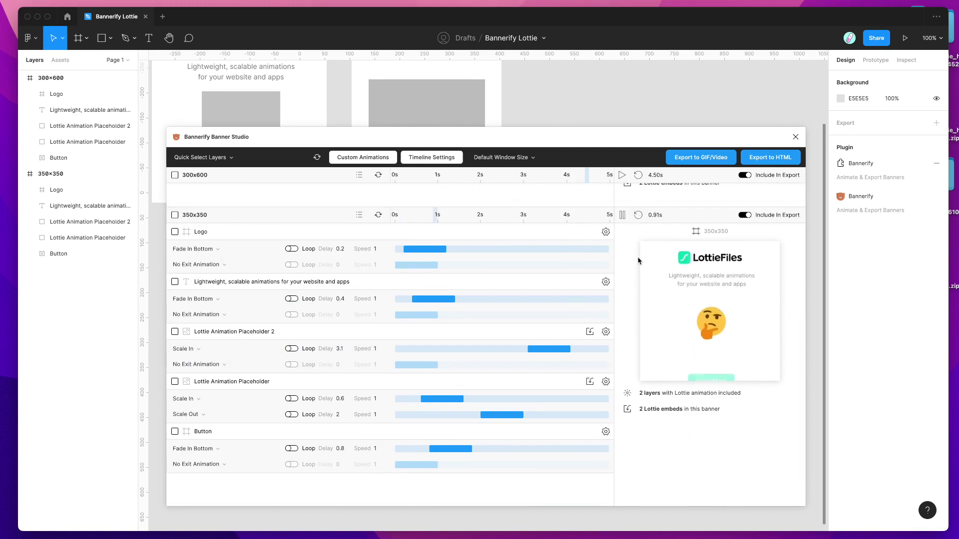
mouse_move(498, 306)
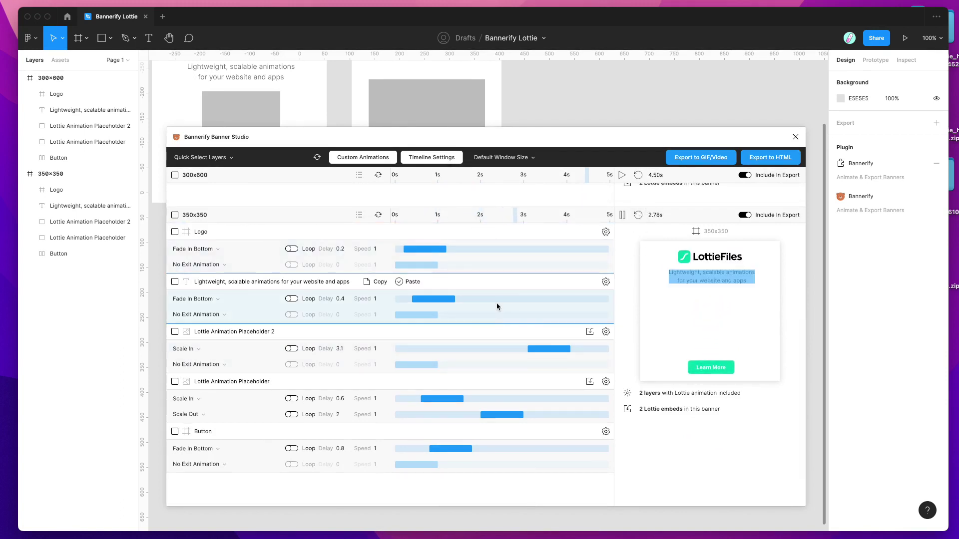
mouse_move(564, 371)
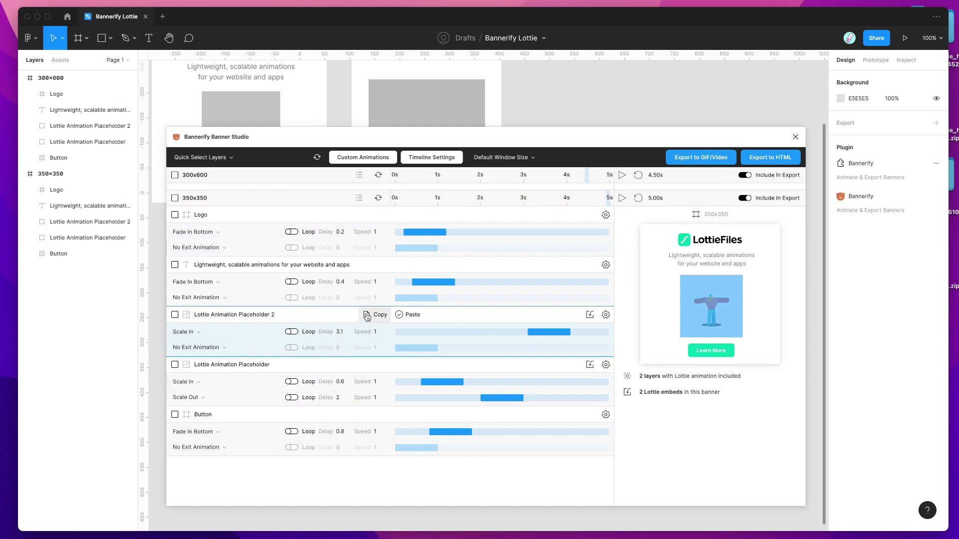
Step: Quick-select Lottie Animation Placeholder 2 across both banners, view its batch media embed option, and close the batch settings without applying anything
scroll(483, 329, up, 1)
scroll(482, 329, up, 1)
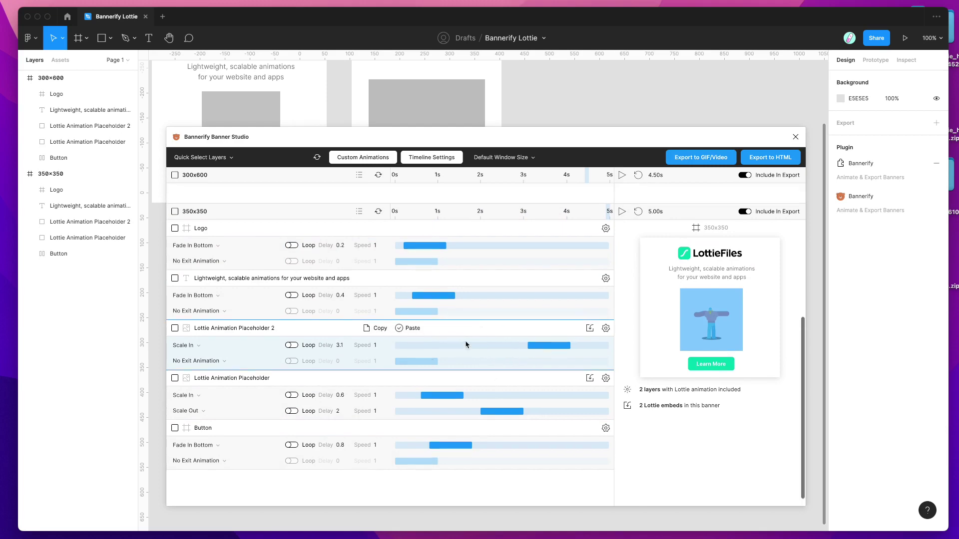
scroll(483, 340, down, 5)
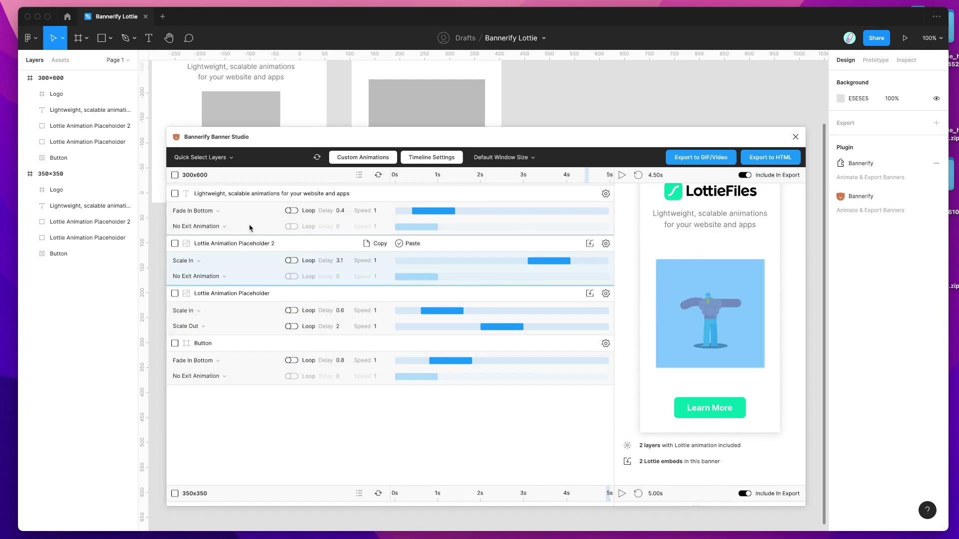
click(224, 159)
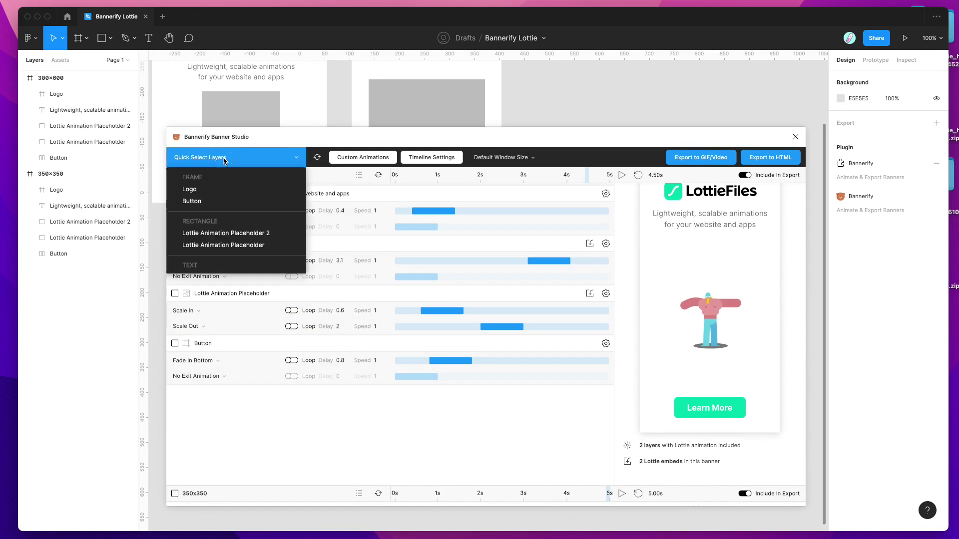
click(232, 234)
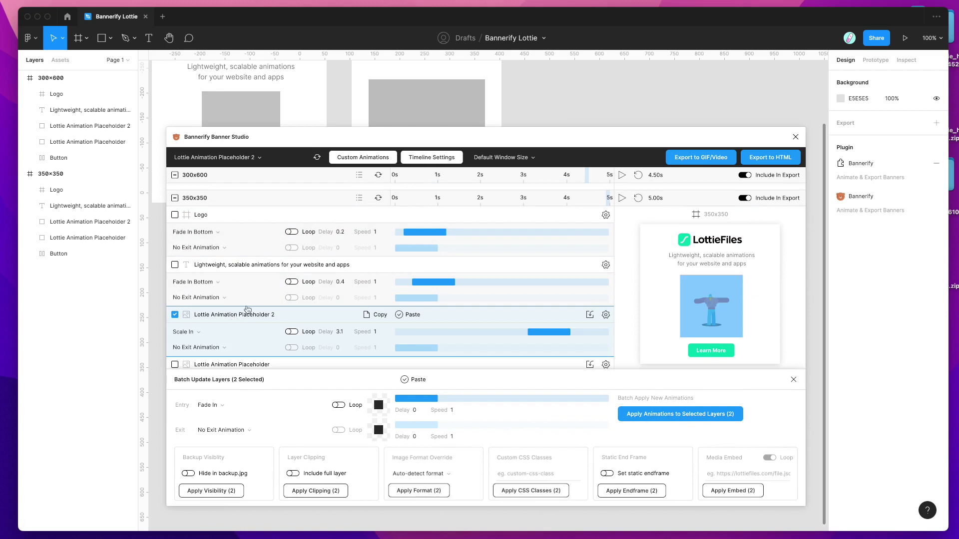
click(726, 473)
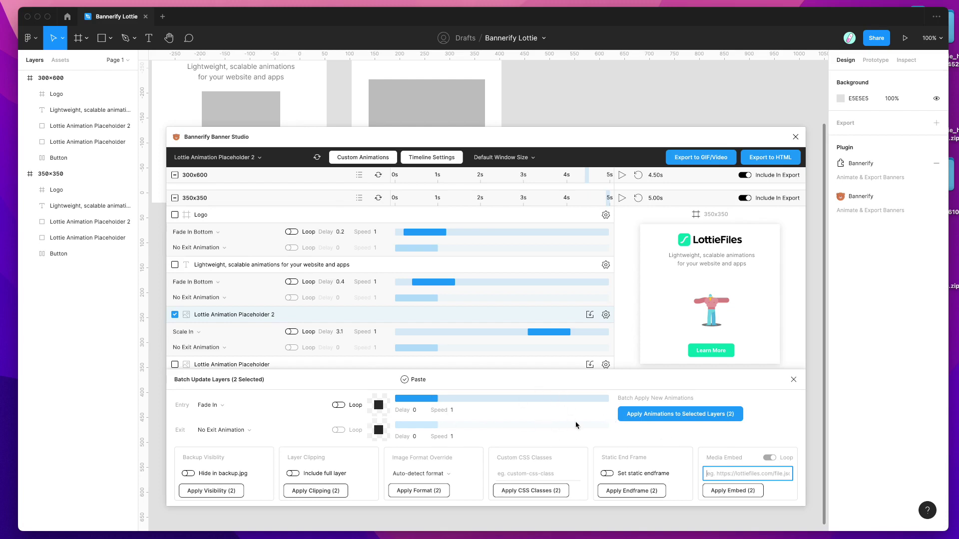
click(794, 380)
Step: Open the layer settings of Lottie Animation Placeholder in the 300x600 banner and examine its Lottie embed URL
scroll(627, 334, up, 10)
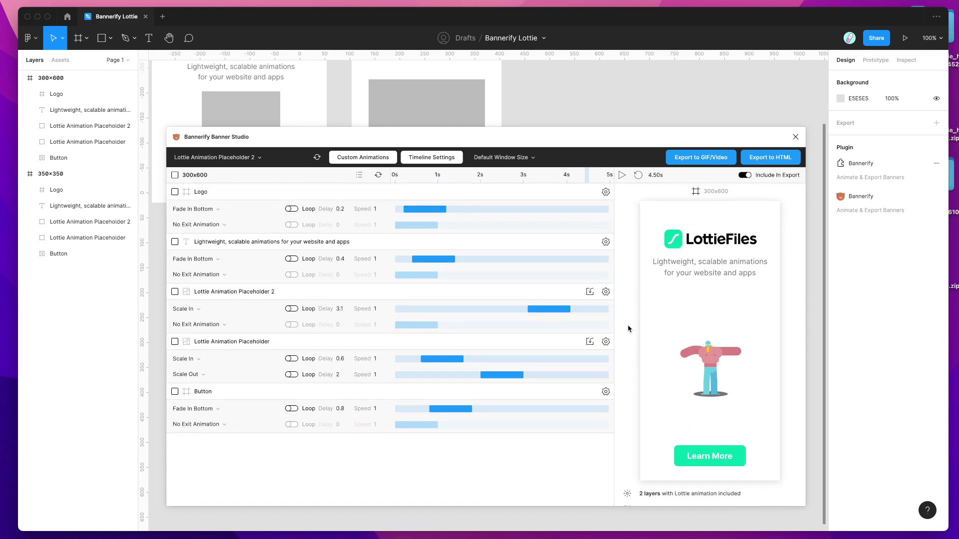
click(605, 342)
click(718, 400)
drag(719, 400, 562, 395)
click(663, 395)
drag(722, 396, 565, 394)
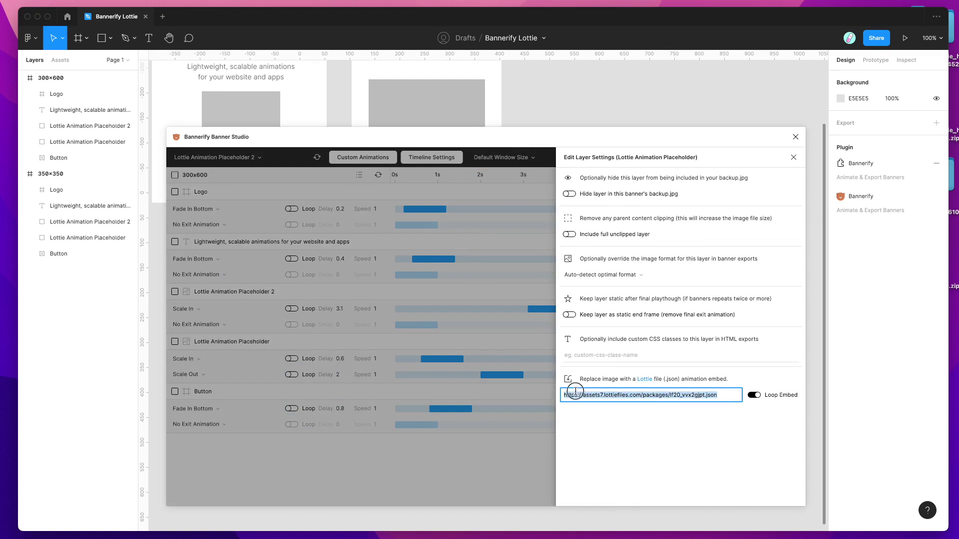
click(564, 395)
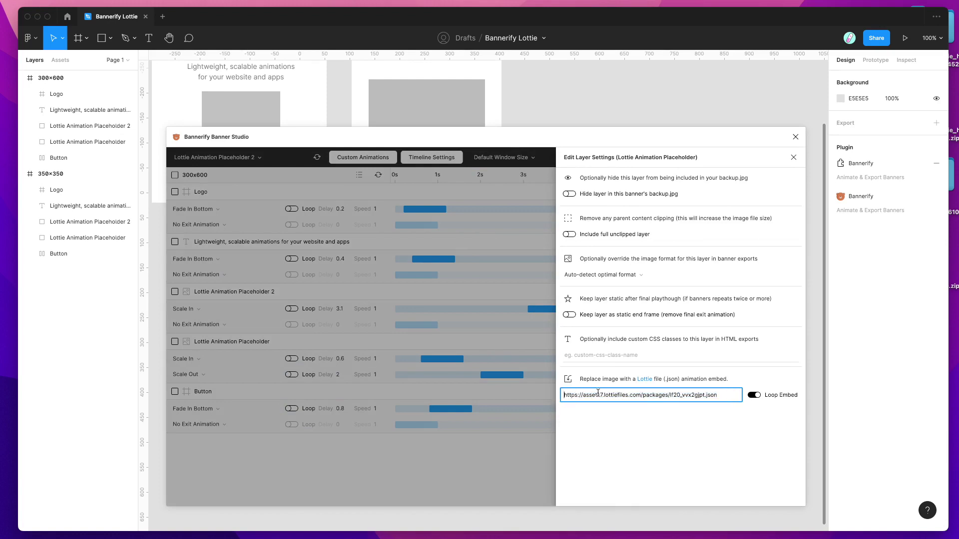
Step: Open the linked LottieFiles preview page in the browser and look over its options for uploading or opening an animation
click(646, 381)
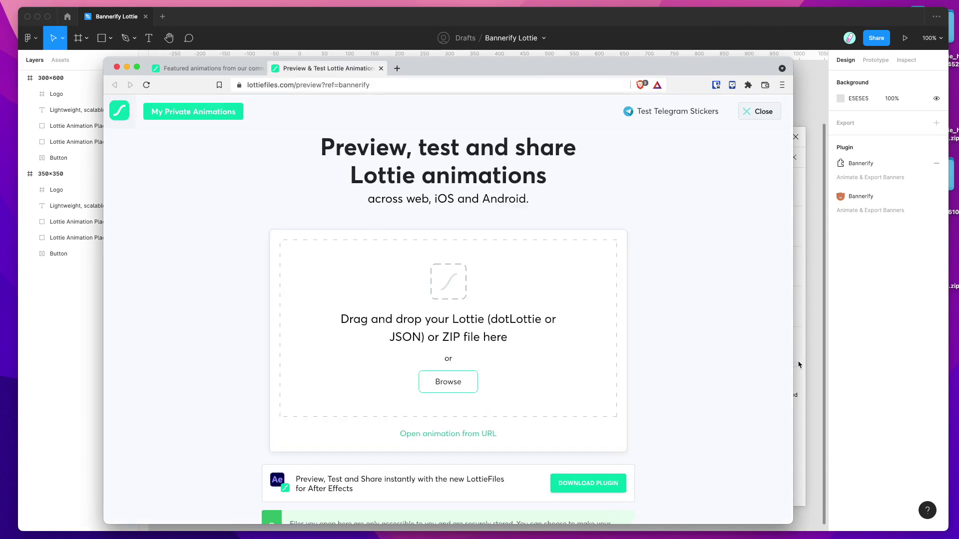
scroll(719, 331, down, 2)
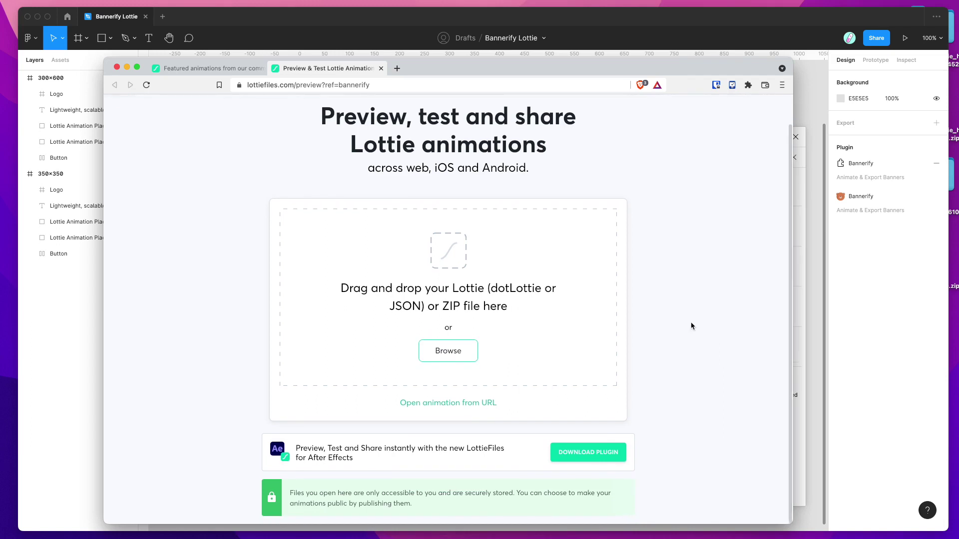
scroll(692, 326, up, 2)
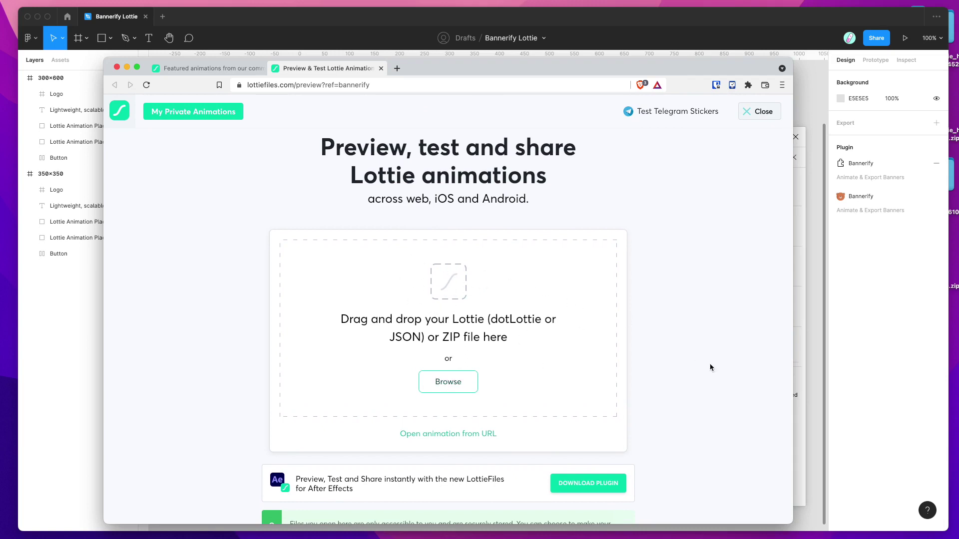
Step: Switch back to Figma, re-examine the Lottie embed URL in the layer settings, and close the settings
click(794, 383)
click(665, 395)
mouse_move(724, 395)
mouse_down()
mouse_move(510, 394)
mouse_move(724, 395)
mouse_up()
click(599, 397)
click(723, 396)
click(457, 474)
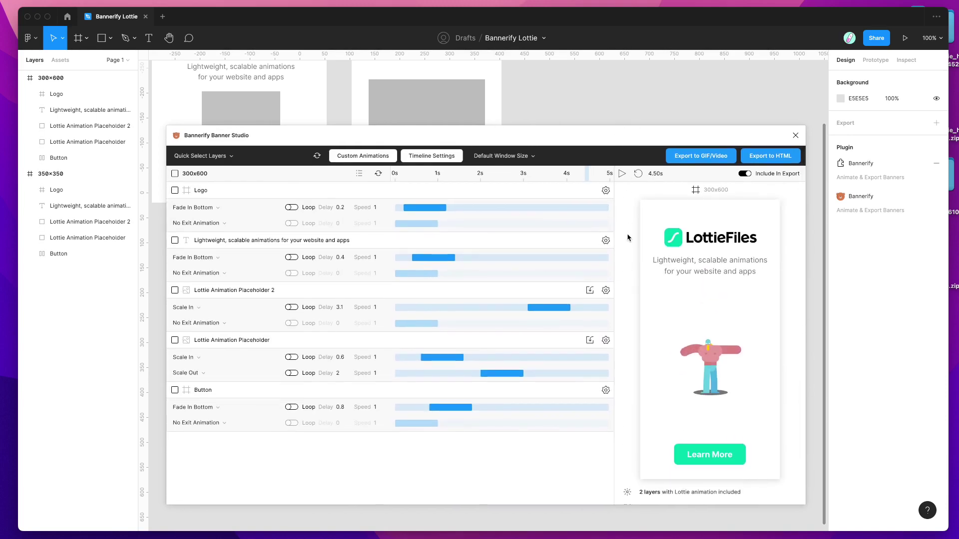
scroll(628, 238, down, 10)
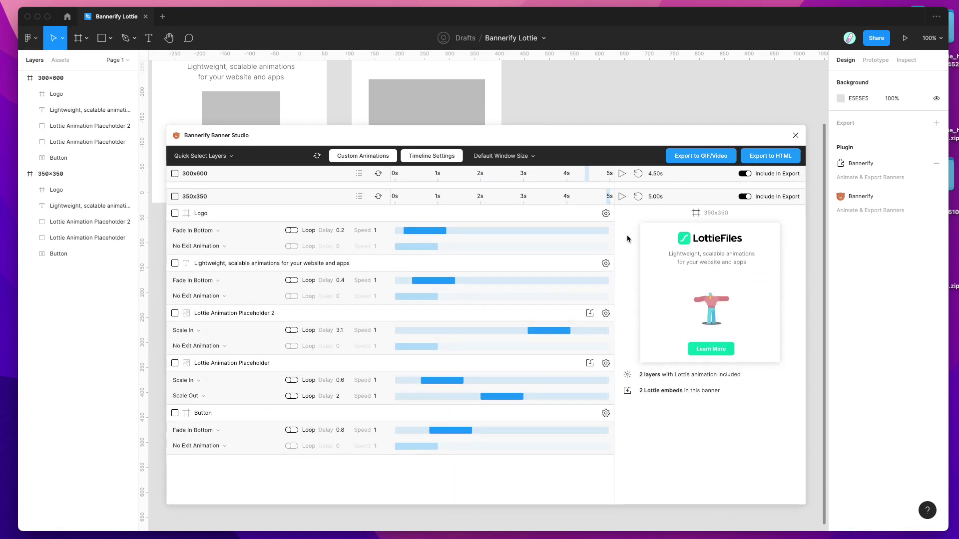
scroll(628, 240, up, 10)
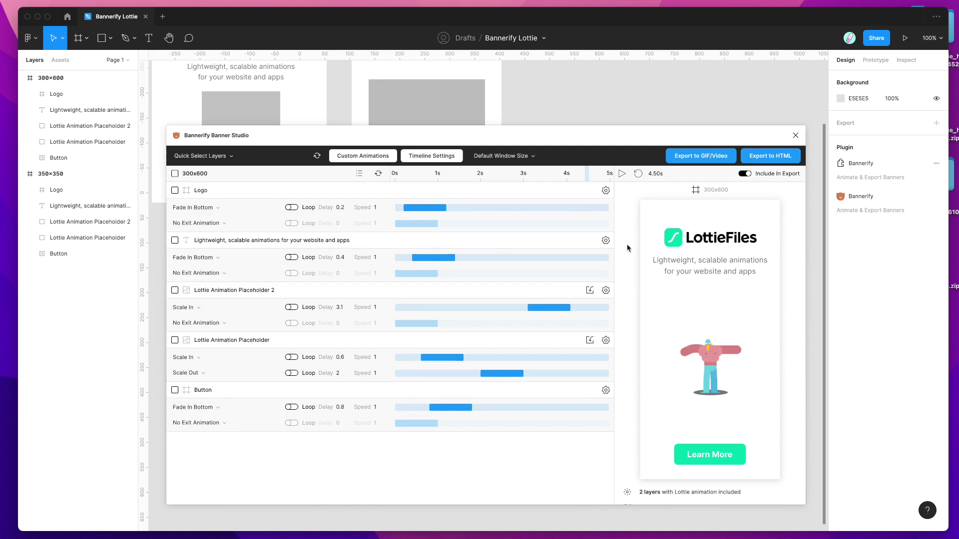